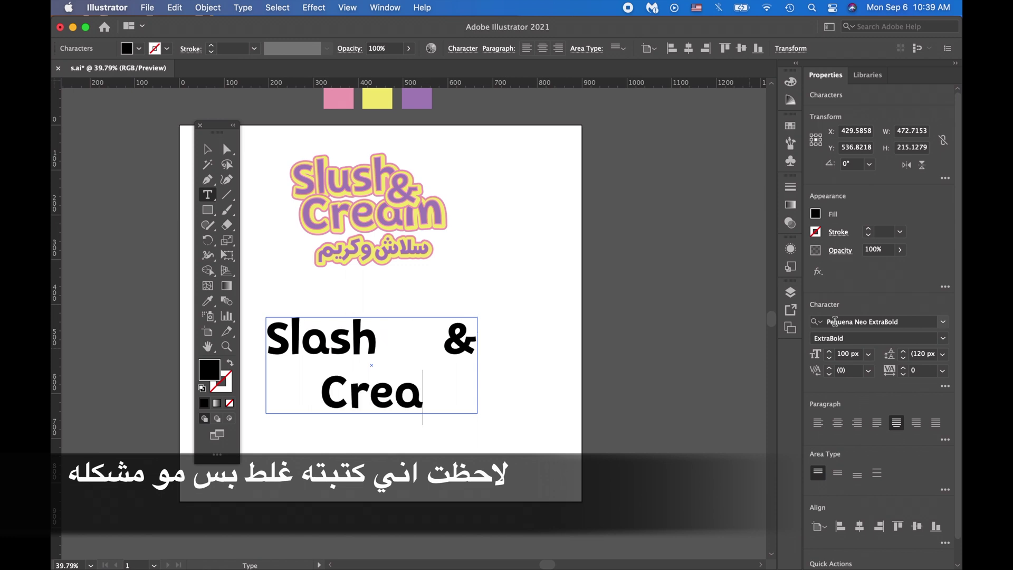
- Enlarge the text frame so "Slash & Cream" fits on one line, and convert the text to outlines
{"action": "key", "text": "Escape"}
{"action": "left_click_drag", "start_coordinate": [479, 414], "coordinate": [651, 448]}
{"action": "left_click_drag", "start_coordinate": [501, 364], "coordinate": [437, 361]}
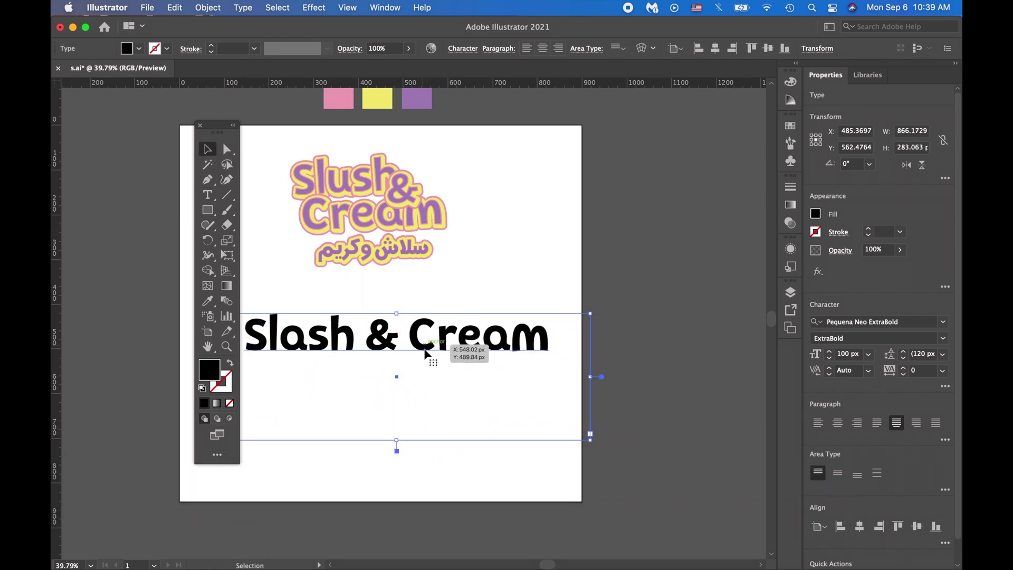
{"action": "right_click", "coordinate": [428, 357]}
{"action": "left_click", "coordinate": [524, 382]}
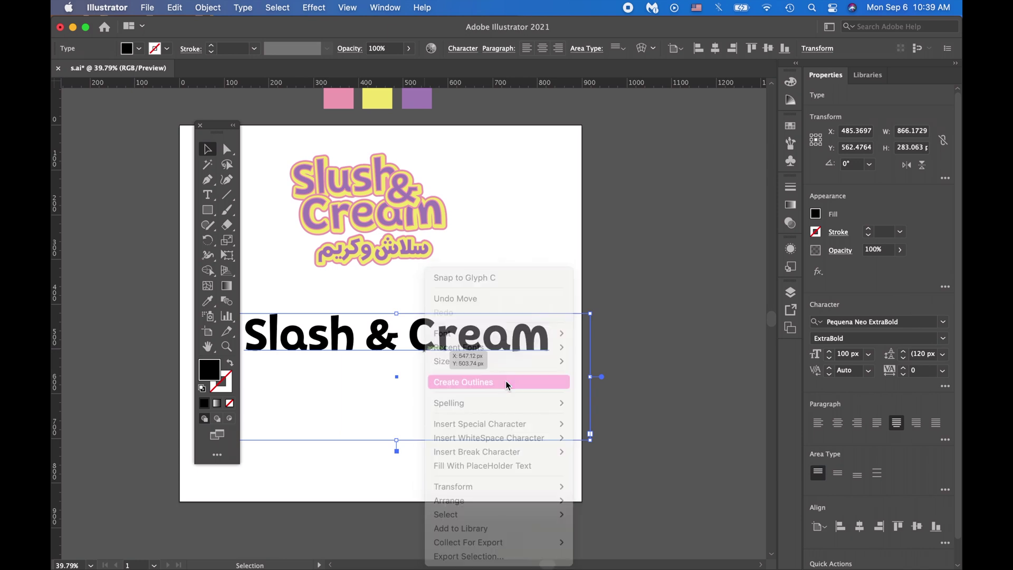
- Move the "Cream" lettering underneath "Slash &" and fine-tune its tilt and position
{"action": "scroll", "coordinate": [506, 370], "scroll_direction": "left", "scroll_amount": 2}
{"action": "left_click", "coordinate": [455, 348]}
{"action": "left_click_drag", "start_coordinate": [456, 348], "coordinate": [279, 384]}
{"action": "scroll", "coordinate": [368, 446], "scroll_direction": "up", "scroll_amount": 3}
{"action": "left_click_drag", "start_coordinate": [363, 453], "coordinate": [371, 459]}
{"action": "left_click_drag", "start_coordinate": [424, 416], "coordinate": [417, 419]}
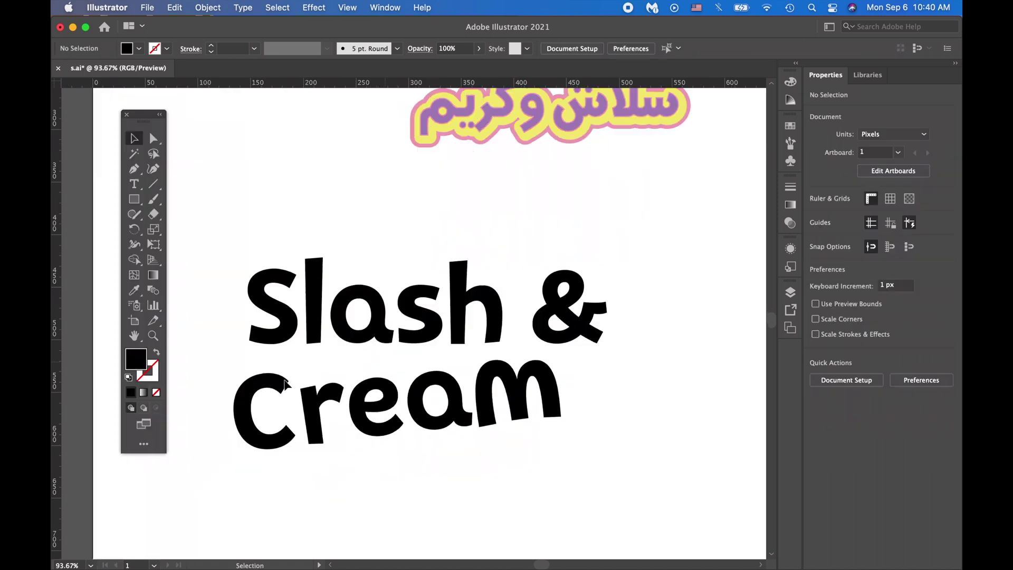
{"action": "left_click", "coordinate": [554, 406]}
{"action": "left_click_drag", "start_coordinate": [389, 354], "coordinate": [391, 357]}
- Move the ampersand down so it overlaps the h of "Slash" and the m of "Cream"
{"action": "left_click", "coordinate": [525, 289]}
{"action": "left_click_drag", "start_coordinate": [566, 314], "coordinate": [502, 356]}
{"action": "left_click", "coordinate": [612, 297]}
- Fine-tune the tilt of "Cream" and "Slash" and move "Slash" closer to the line below
{"action": "left_click_drag", "start_coordinate": [229, 423], "coordinate": [539, 443]}
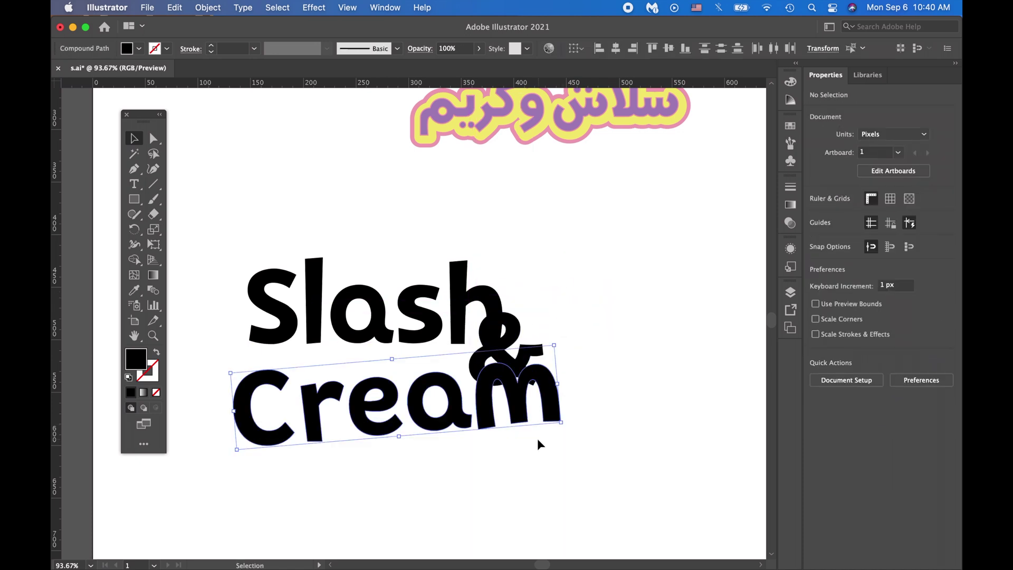
{"action": "scroll", "coordinate": [363, 419], "scroll_direction": "up", "scroll_amount": 2}
{"action": "left_click_drag", "start_coordinate": [359, 415], "coordinate": [355, 384]}
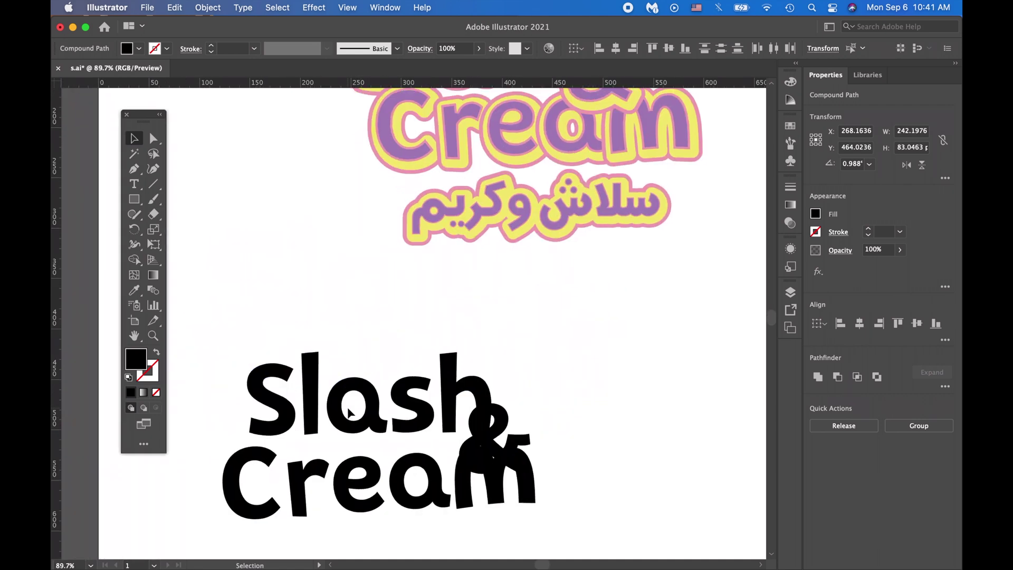
{"action": "scroll", "coordinate": [373, 328], "scroll_direction": "up", "scroll_amount": 3}
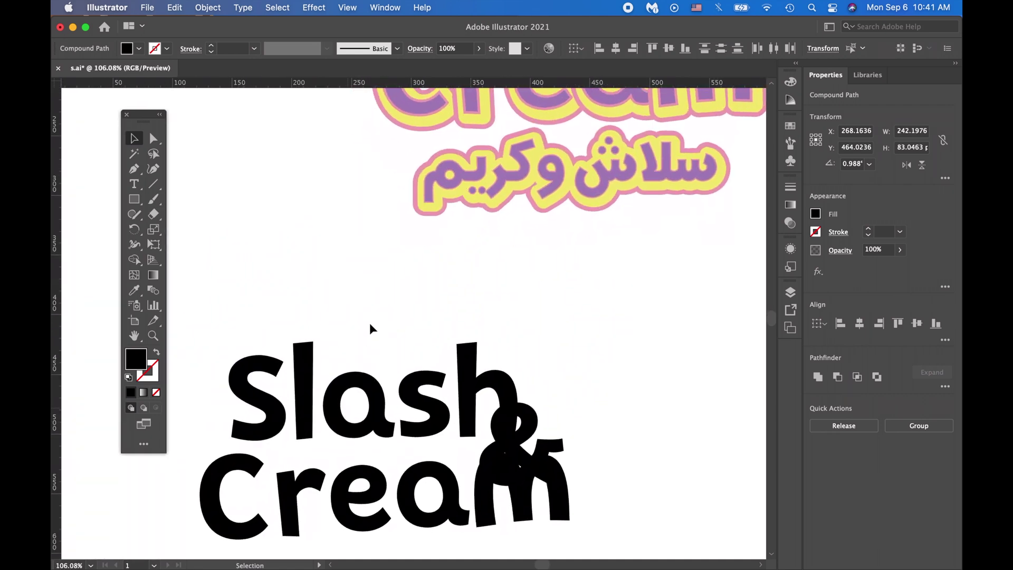
{"action": "left_click_drag", "start_coordinate": [373, 333], "coordinate": [367, 333]}
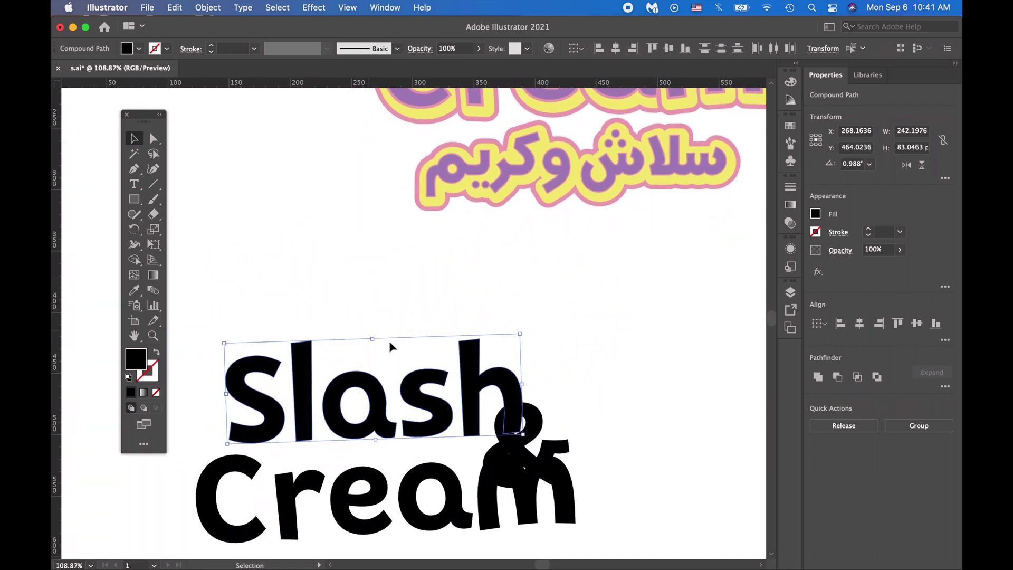
{"action": "left_click_drag", "start_coordinate": [464, 393], "coordinate": [461, 398]}
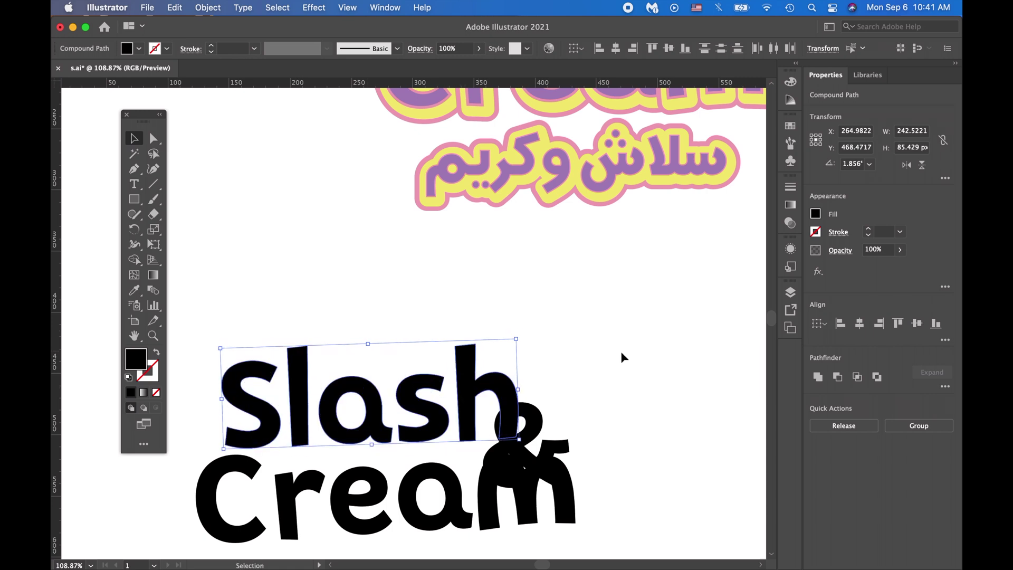
- Nudge "Cream" slightly up and to the right to close the gap under "Slash"
{"action": "left_click", "coordinate": [623, 355]}
{"action": "left_click_drag", "start_coordinate": [187, 499], "coordinate": [485, 539]}
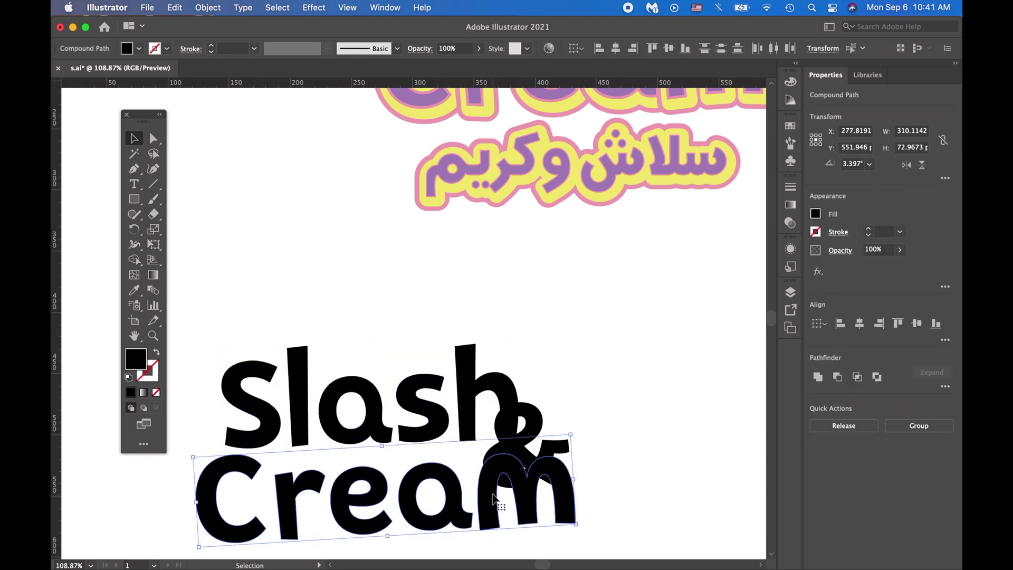
{"action": "left_click_drag", "start_coordinate": [493, 499], "coordinate": [498, 491]}
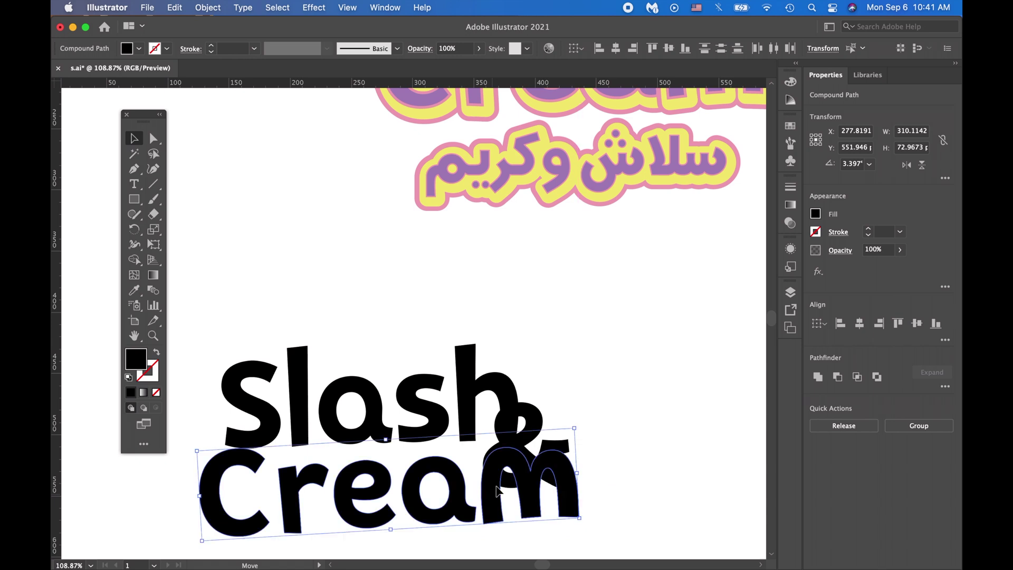
{"action": "left_click", "coordinate": [620, 380]}
- Scale all the black lettering up to about 430 px wide and position it below the sample logo
{"action": "scroll", "coordinate": [620, 380], "scroll_direction": "down", "scroll_amount": 8}
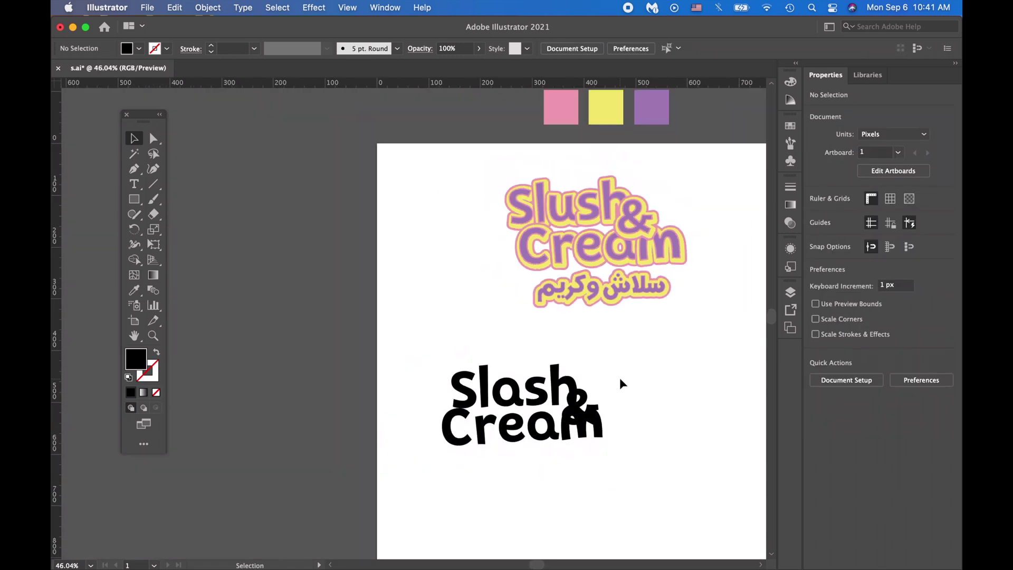
{"action": "left_click_drag", "start_coordinate": [361, 363], "coordinate": [606, 472]}
{"action": "left_click_drag", "start_coordinate": [525, 441], "coordinate": [581, 473]}
{"action": "left_click_drag", "start_coordinate": [496, 413], "coordinate": [534, 428]}
{"action": "scroll", "coordinate": [527, 433], "scroll_direction": "right", "scroll_amount": 3}
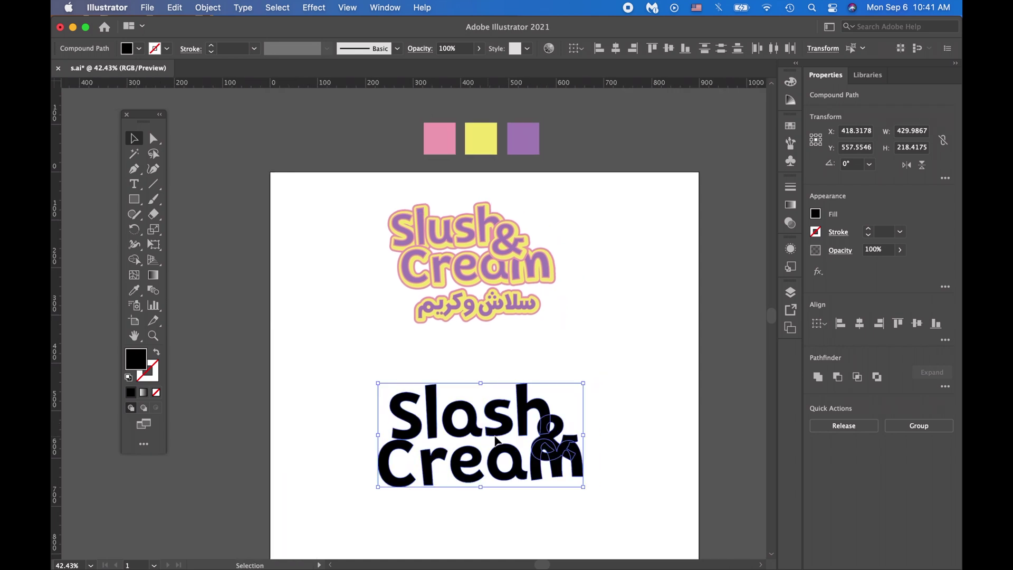
- Scale the ampersand down to about 77 px wide
{"action": "scroll", "coordinate": [607, 430], "scroll_direction": "up", "scroll_amount": 3}
{"action": "left_click", "coordinate": [525, 464]}
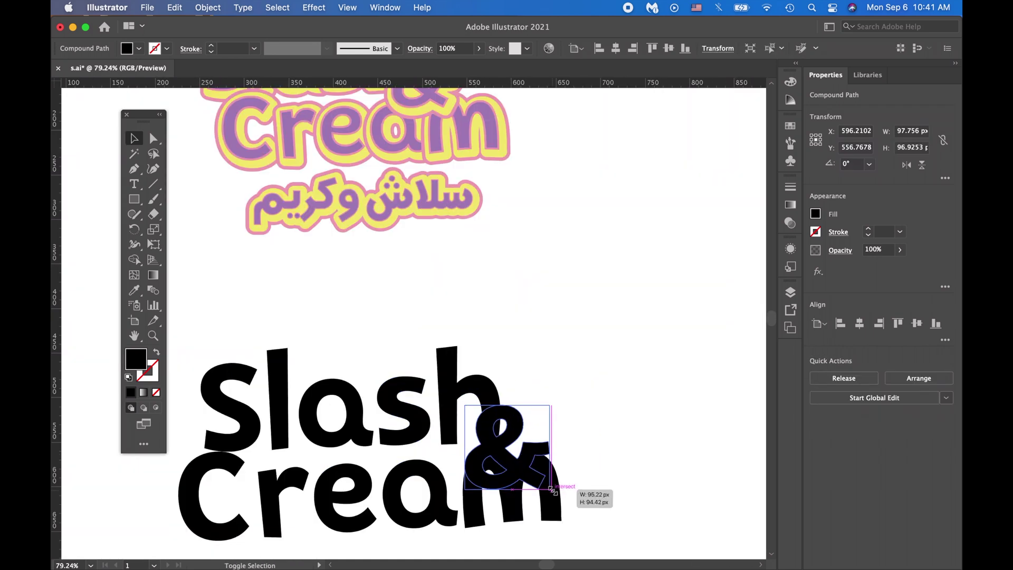
{"action": "left_click_drag", "start_coordinate": [544, 479], "coordinate": [526, 466]}
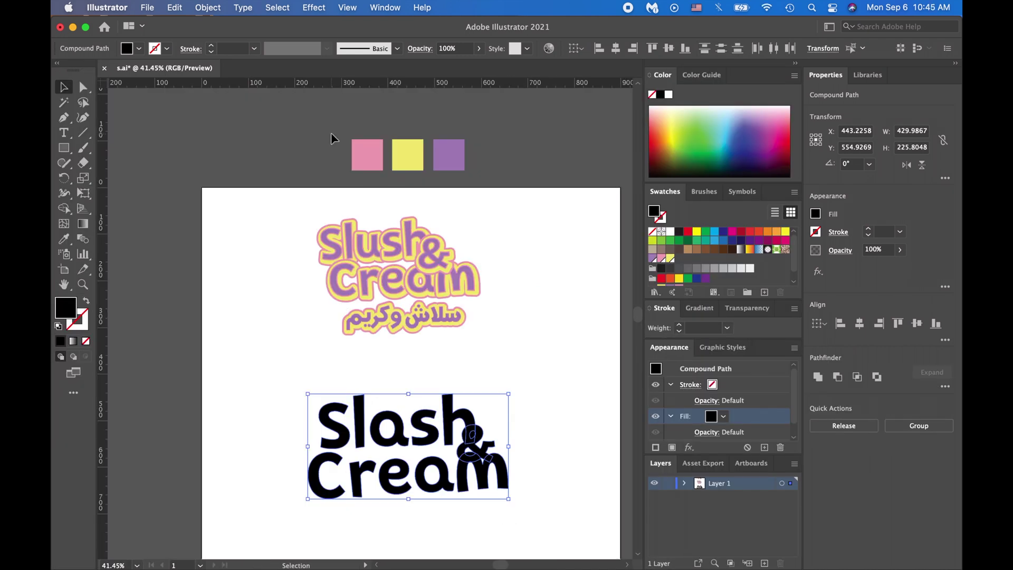
- Save the colors of the pink, yellow and purple squares as a new color group in the swatches
{"action": "left_click_drag", "start_coordinate": [331, 132], "coordinate": [476, 182]}
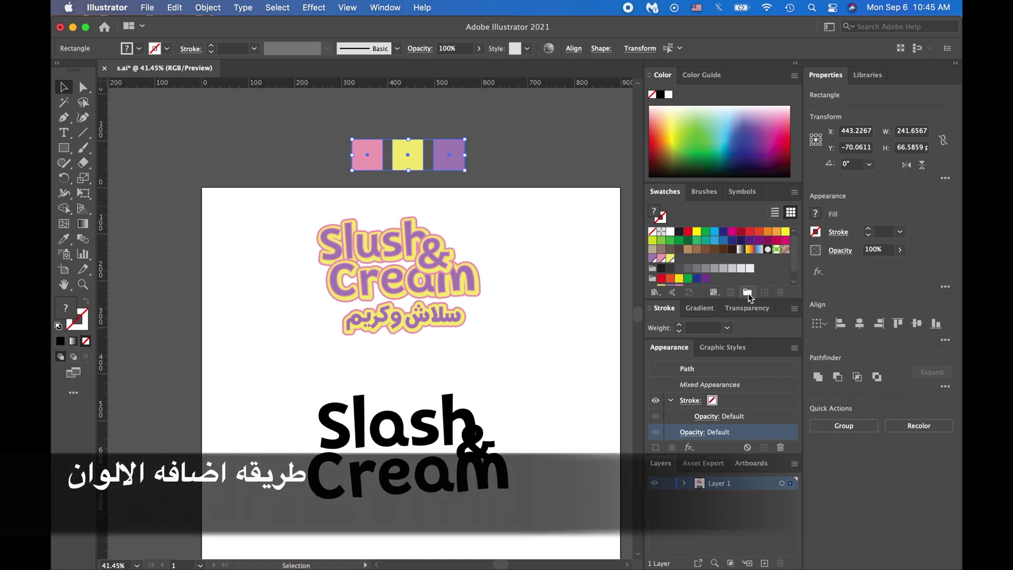
{"action": "left_click", "coordinate": [748, 293]}
{"action": "left_click", "coordinate": [448, 387]}
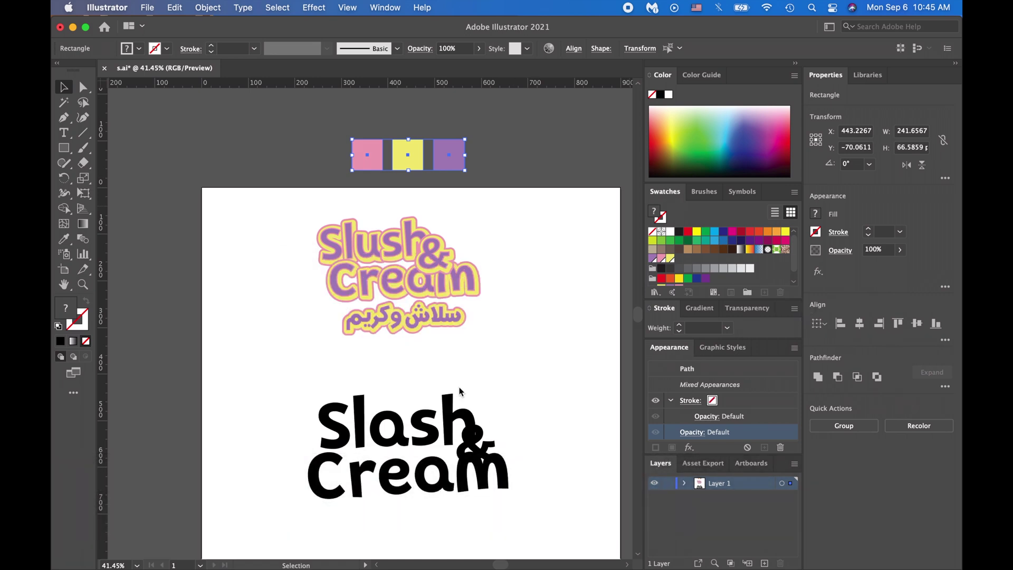
- Add a pink 30 px stroke to all the black "Slash & Cream" lettering
{"action": "scroll", "coordinate": [261, 340], "scroll_direction": "down", "scroll_amount": 3}
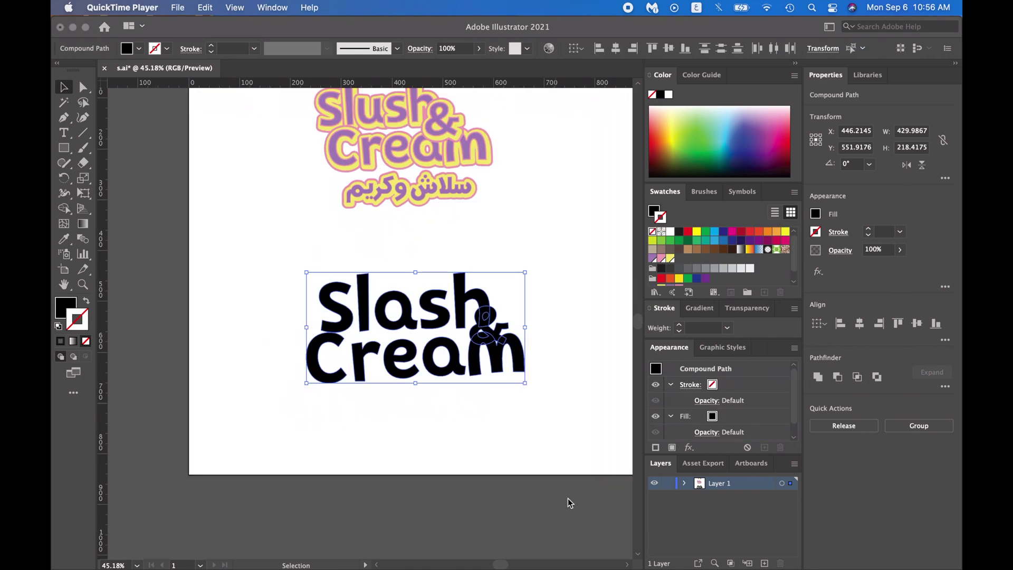
{"action": "left_click", "coordinate": [537, 467]}
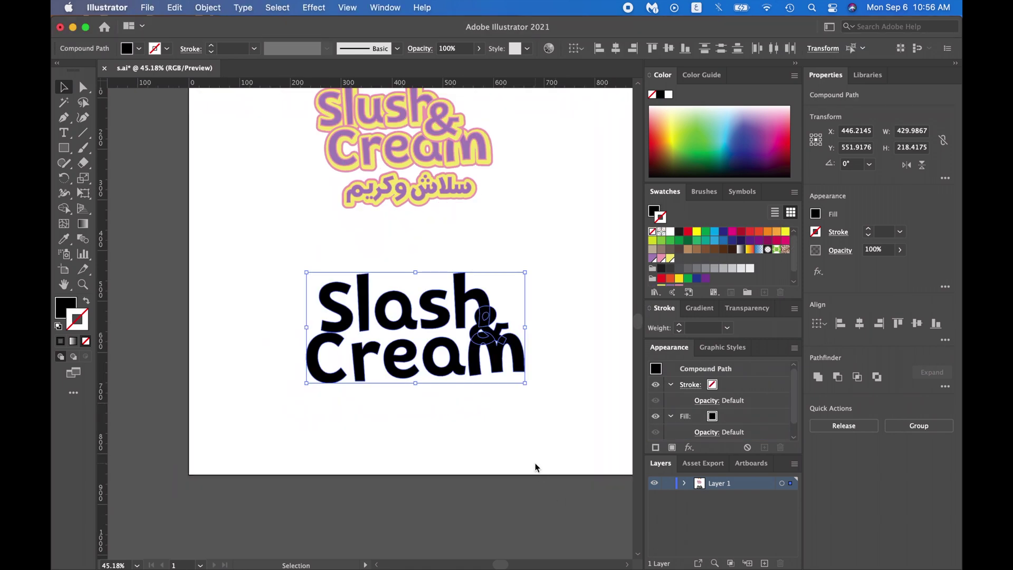
{"action": "left_click", "coordinate": [530, 443]}
{"action": "left_click_drag", "start_coordinate": [289, 260], "coordinate": [549, 425]}
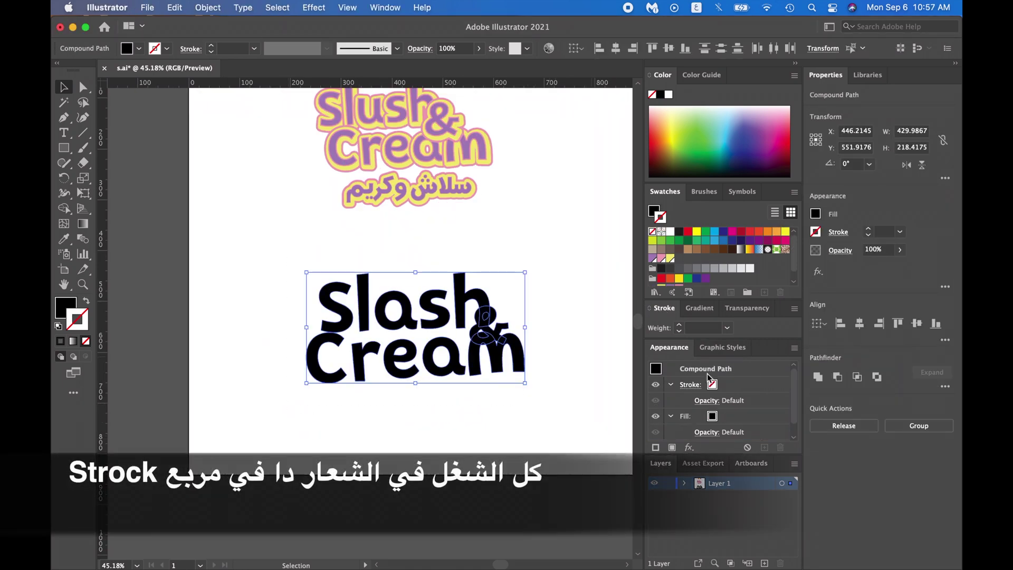
{"action": "left_click", "coordinate": [656, 448]}
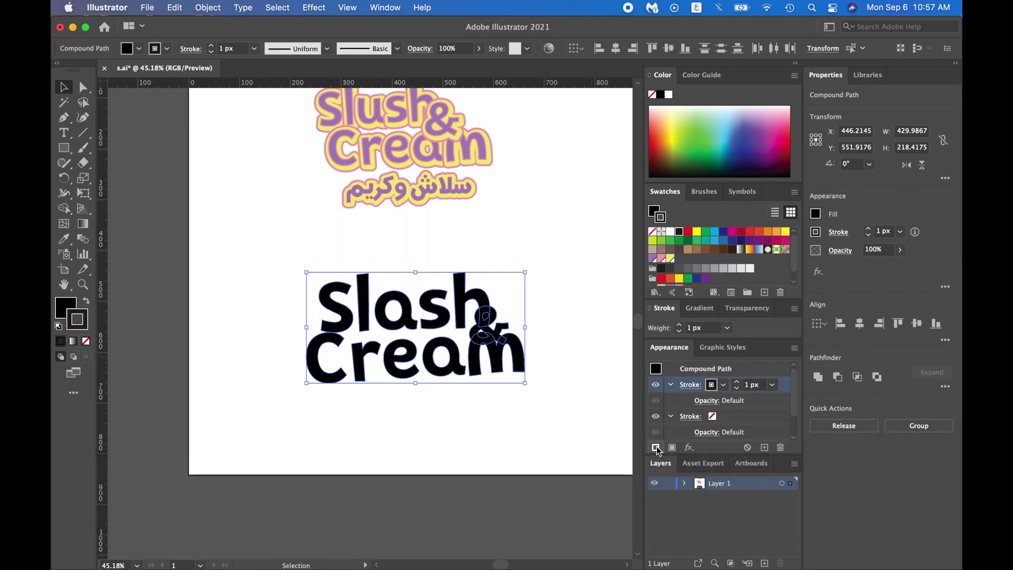
{"action": "left_click", "coordinate": [723, 385]}
{"action": "left_click", "coordinate": [616, 451]}
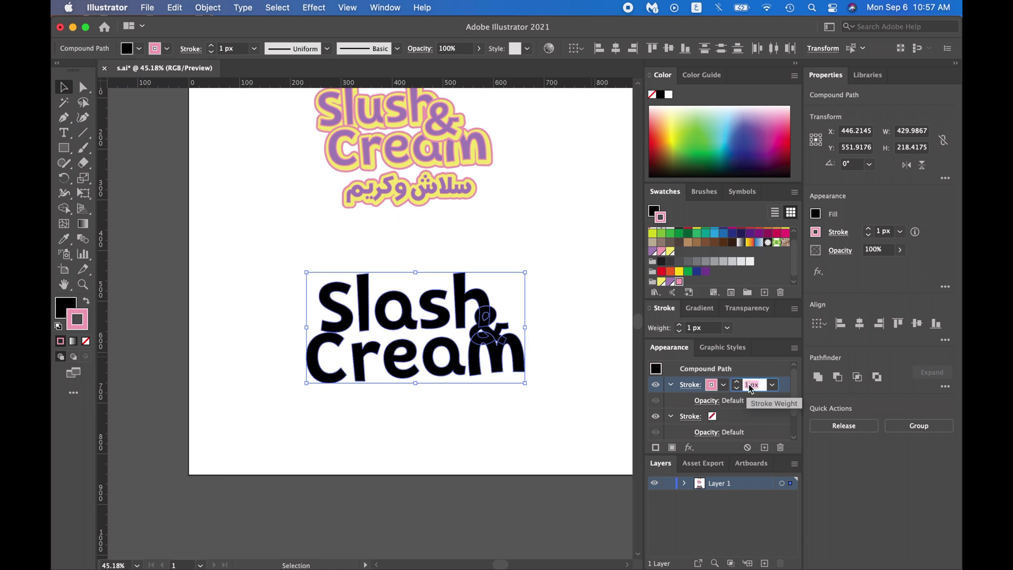
{"action": "key", "text": "BackSpace"}
- Apply a Transform effect to the pink 30 px stroke with horizontal and vertical move offsets
{"action": "left_click", "coordinate": [689, 447]}
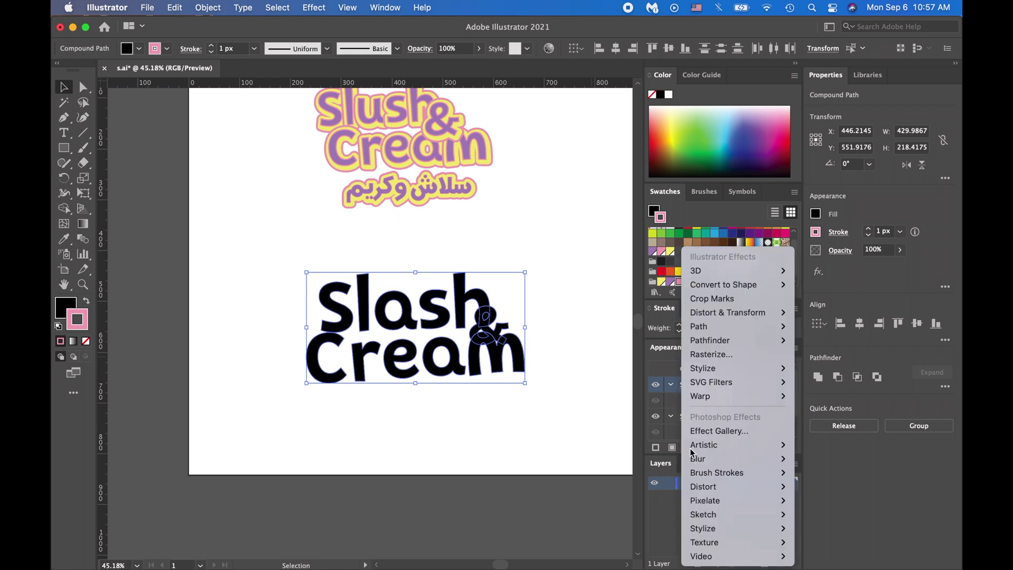
{"action": "mouse_move", "coordinate": [724, 310]}
{"action": "left_click", "coordinate": [807, 353]}
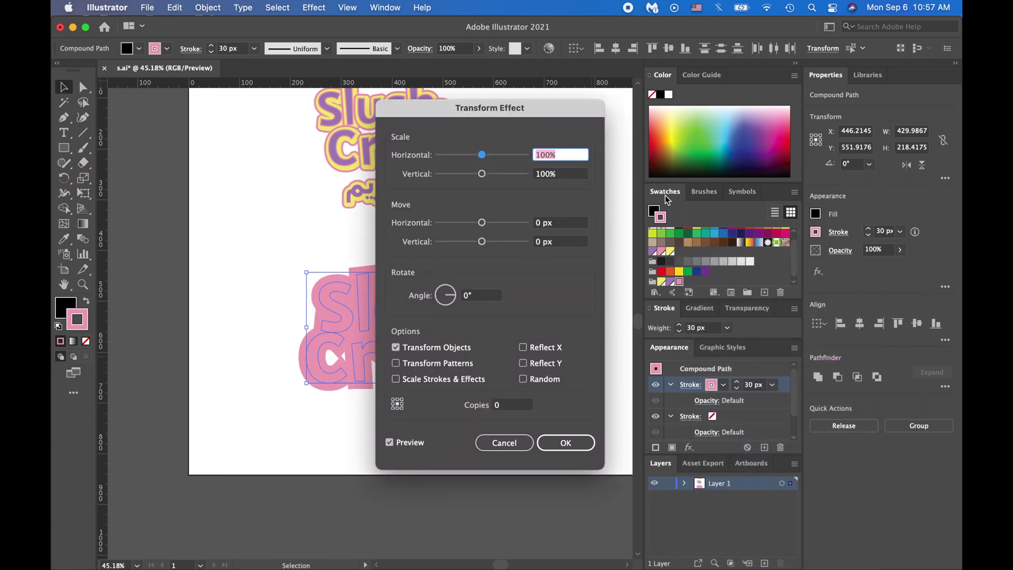
{"action": "left_click", "coordinate": [542, 225]}
{"action": "left_click", "coordinate": [541, 244]}
{"action": "left_click", "coordinate": [566, 442]}
- Add a yellow 20 px stroke above the pink one
{"action": "left_click", "coordinate": [656, 447]}
{"action": "left_click", "coordinate": [724, 384]}
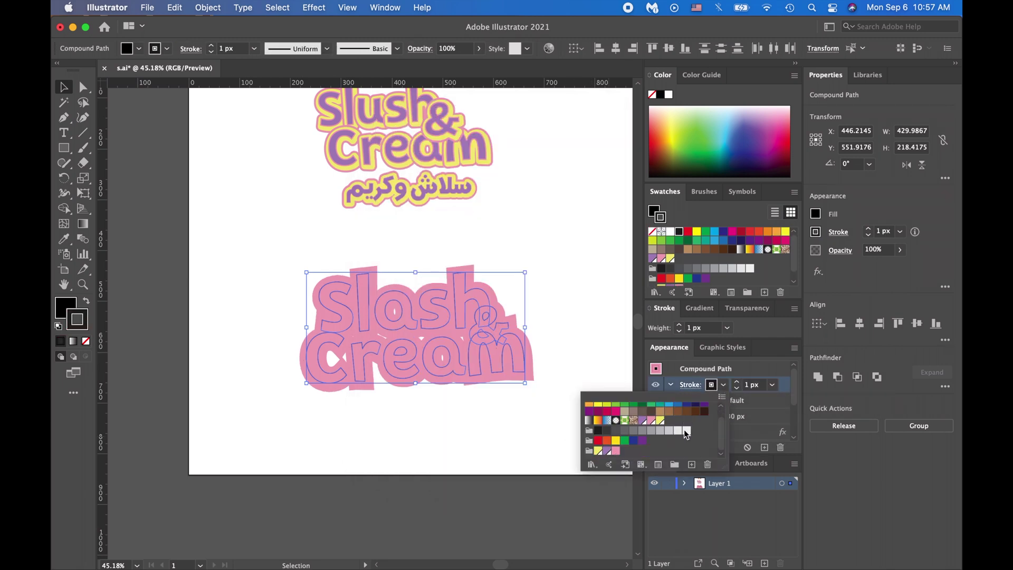
{"action": "left_click", "coordinate": [598, 451]}
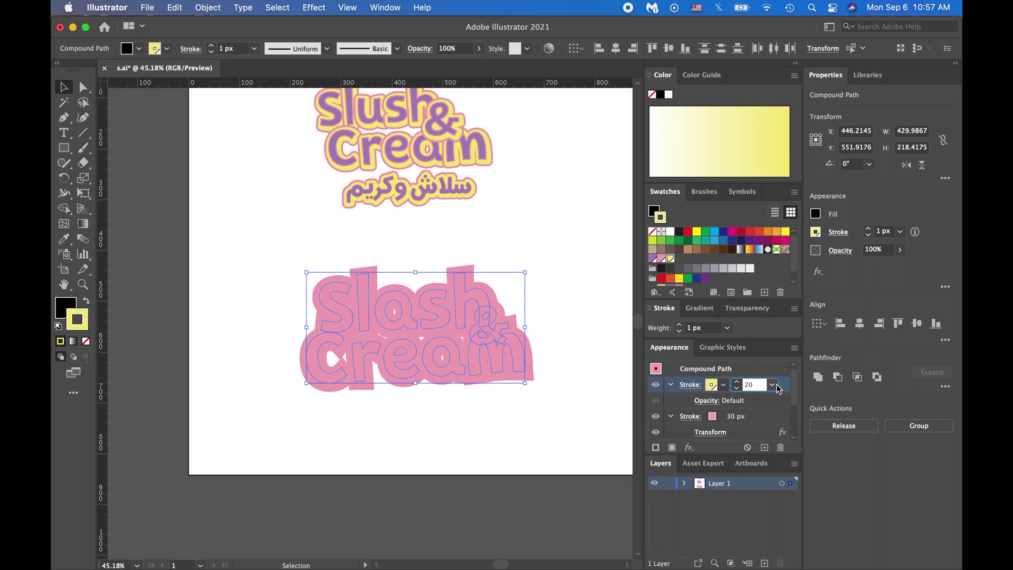
{"action": "type", "text": "20"}
{"action": "key", "text": "Return"}
- Apply a Transform effect to the yellow stroke with a horizontal move and a 2 px vertical move
{"action": "left_click", "coordinate": [688, 447]}
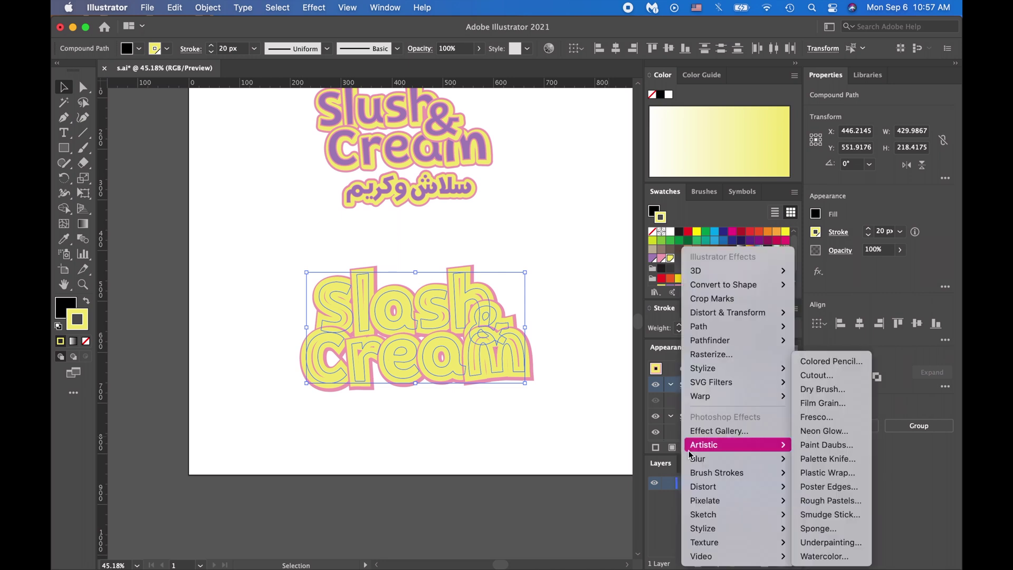
{"action": "mouse_move", "coordinate": [733, 313]}
{"action": "left_click", "coordinate": [819, 353]}
{"action": "left_click", "coordinate": [539, 223]}
{"action": "left_click", "coordinate": [540, 242]}
{"action": "type", "text": "2"}
{"action": "left_click", "coordinate": [566, 443]}
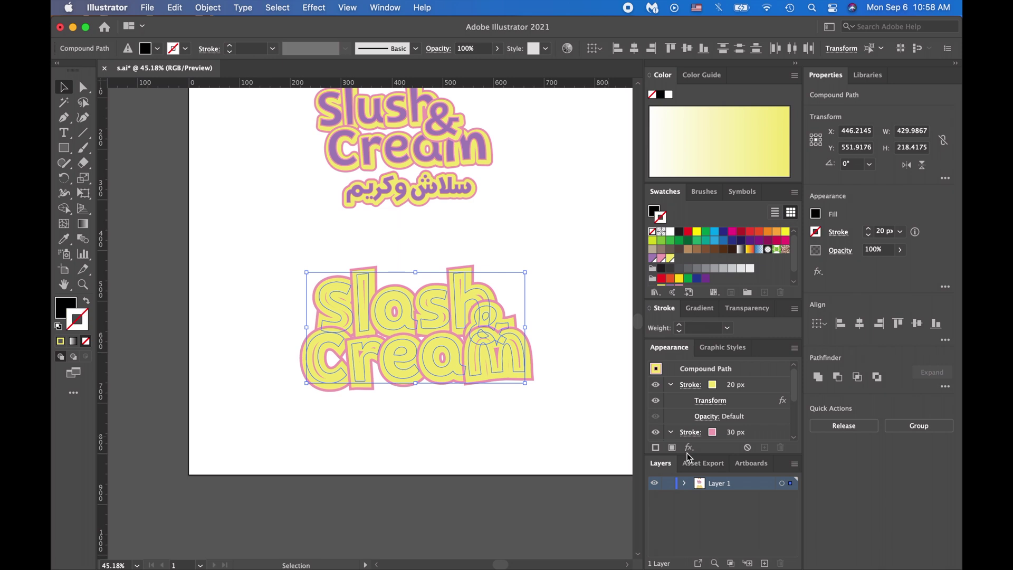
- Add a third stroke to the lettering in pink, 5 px wide, above the yellow one
{"action": "left_click", "coordinate": [656, 448]}
{"action": "left_click", "coordinate": [725, 387]}
{"action": "scroll", "coordinate": [633, 449], "scroll_direction": "down", "scroll_amount": 2}
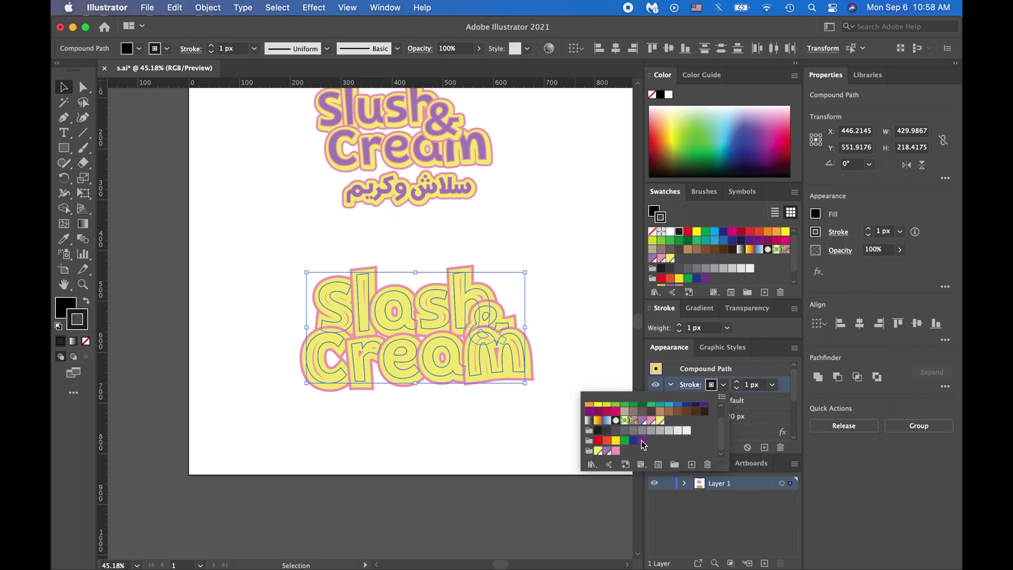
{"action": "left_click", "coordinate": [616, 451]}
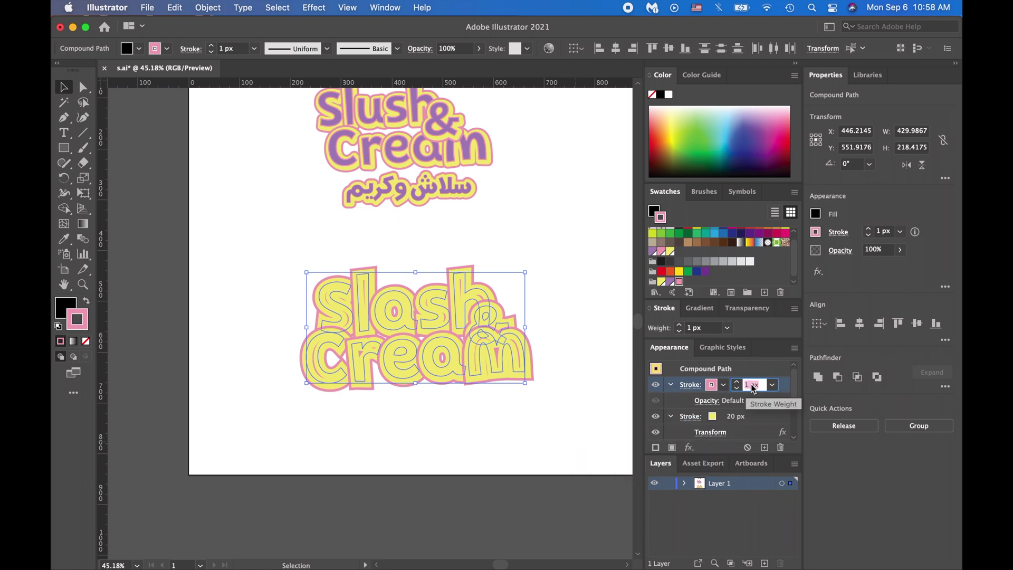
{"action": "type", "text": "5"}
{"action": "key", "text": "Return"}
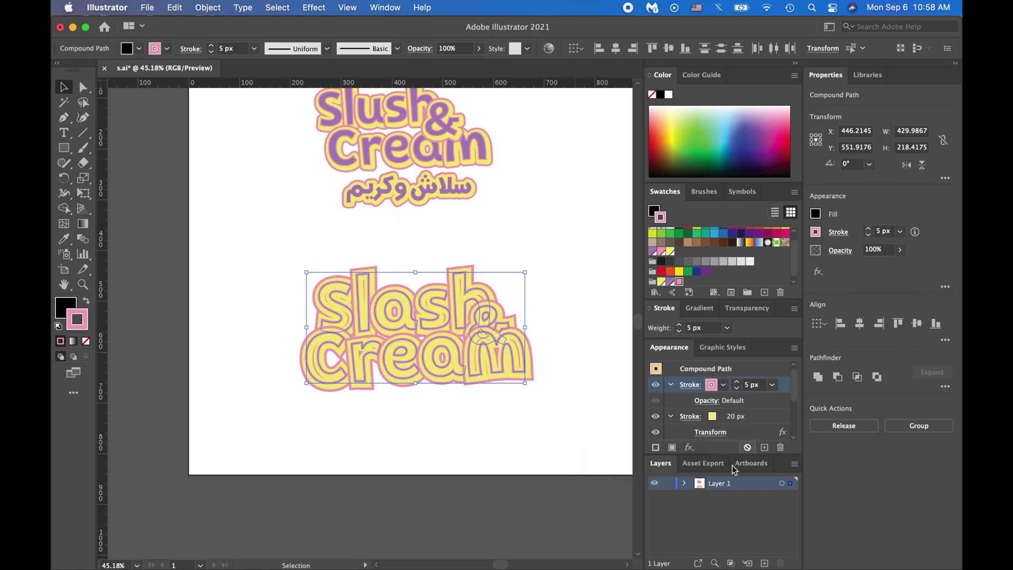
- Add a new purple fill from the saved color group on top of the lettering's strokes
{"action": "left_click", "coordinate": [672, 447]}
{"action": "left_click", "coordinate": [724, 385]}
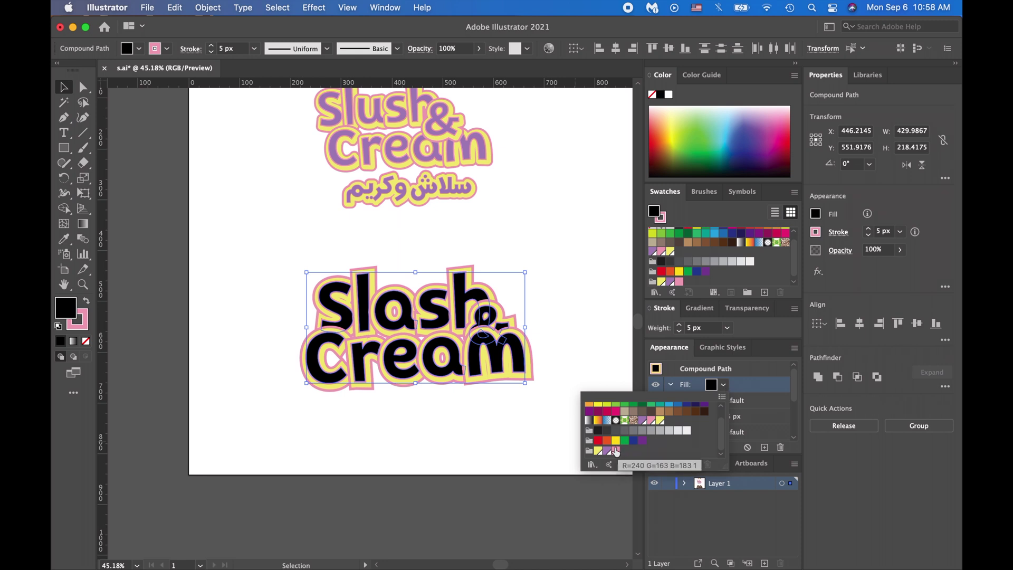
{"action": "left_click", "coordinate": [610, 451]}
{"action": "left_click", "coordinate": [558, 359]}
- Bring the ampersand to the front of the other letters
{"action": "left_click", "coordinate": [496, 317]}
{"action": "right_click", "coordinate": [497, 320]}
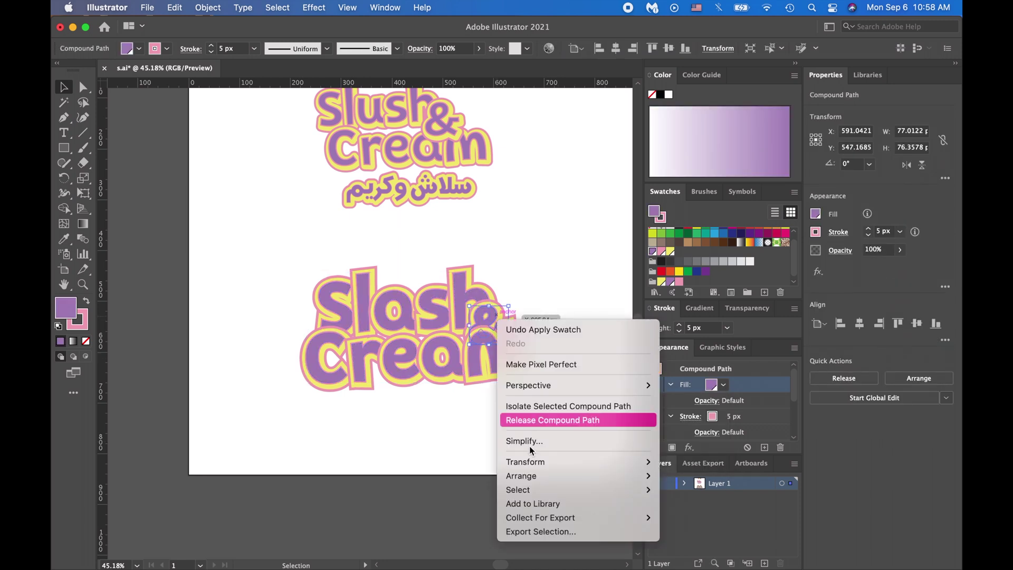
{"action": "left_click", "coordinate": [691, 477]}
{"action": "left_click", "coordinate": [607, 315]}
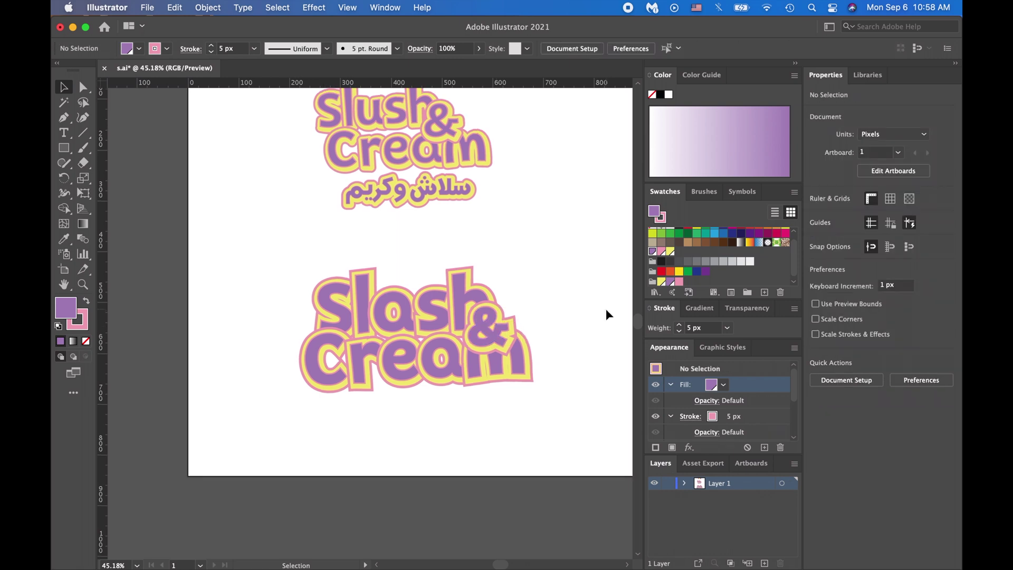
- Select the lower Slash & Cream lettering and give its bottommost stroke round caps and round corners
{"action": "scroll", "coordinate": [607, 316], "scroll_direction": "up", "scroll_amount": 3}
{"action": "scroll", "coordinate": [489, 355], "scroll_direction": "up", "scroll_amount": 2}
{"action": "left_click_drag", "start_coordinate": [249, 327], "coordinate": [526, 482]}
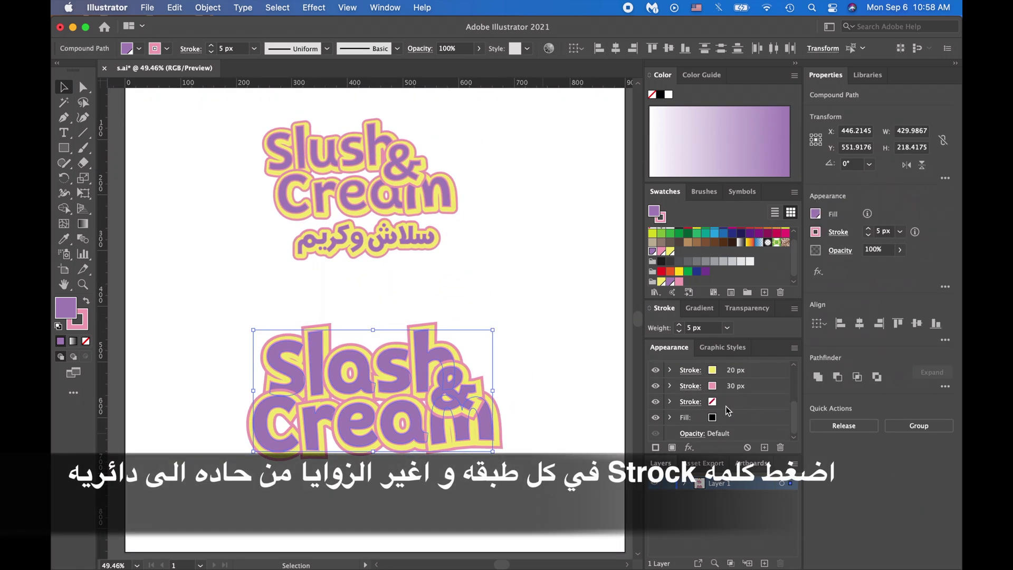
{"action": "left_click", "coordinate": [691, 402]}
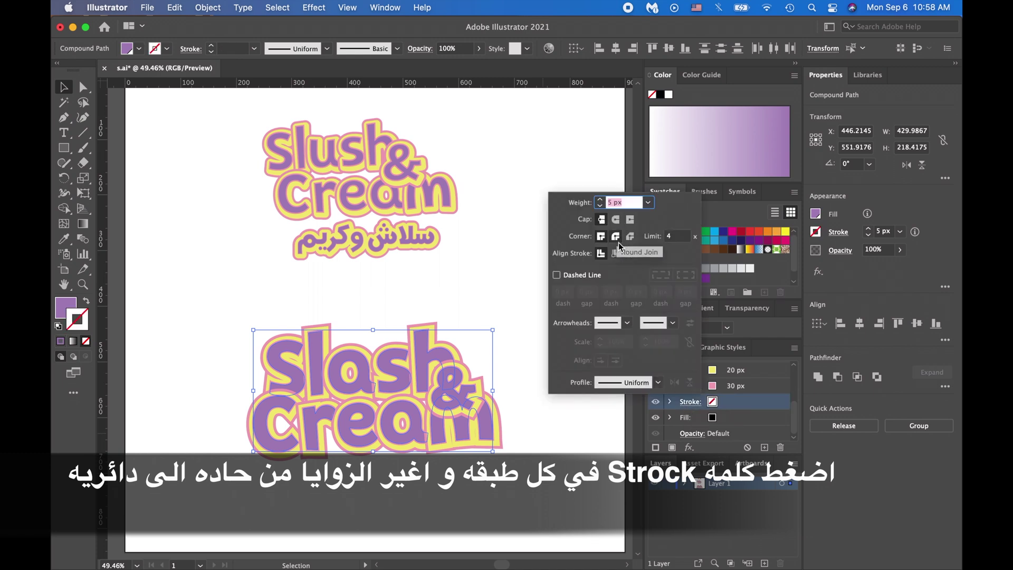
{"action": "left_click", "coordinate": [617, 221]}
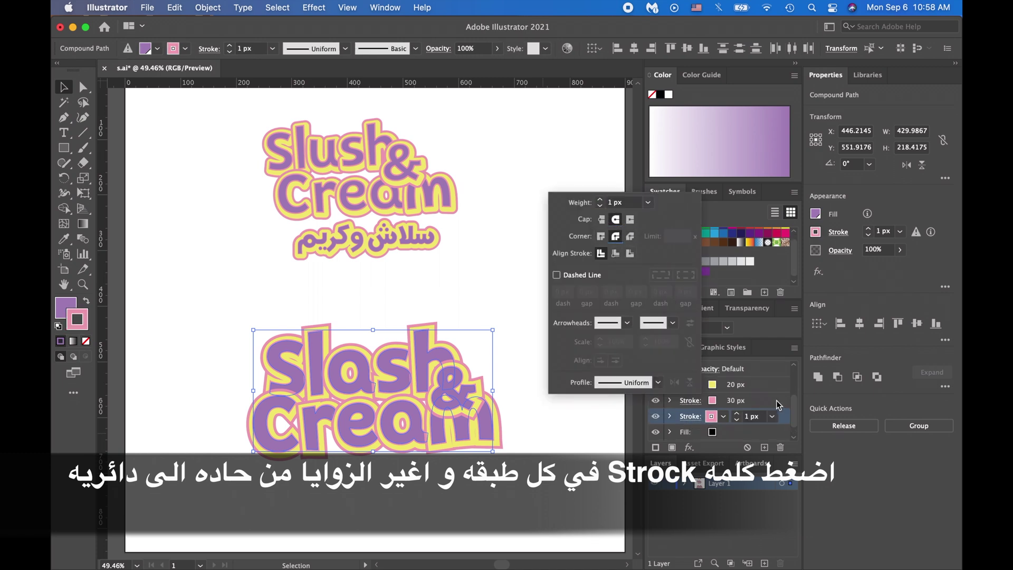
- Edit the corner joins of the lettering's 30 px pink and 20 px yellow strokes, aiming for round joins
{"action": "left_click", "coordinate": [690, 400]}
{"action": "left_click", "coordinate": [616, 236]}
{"action": "left_click", "coordinate": [696, 386]}
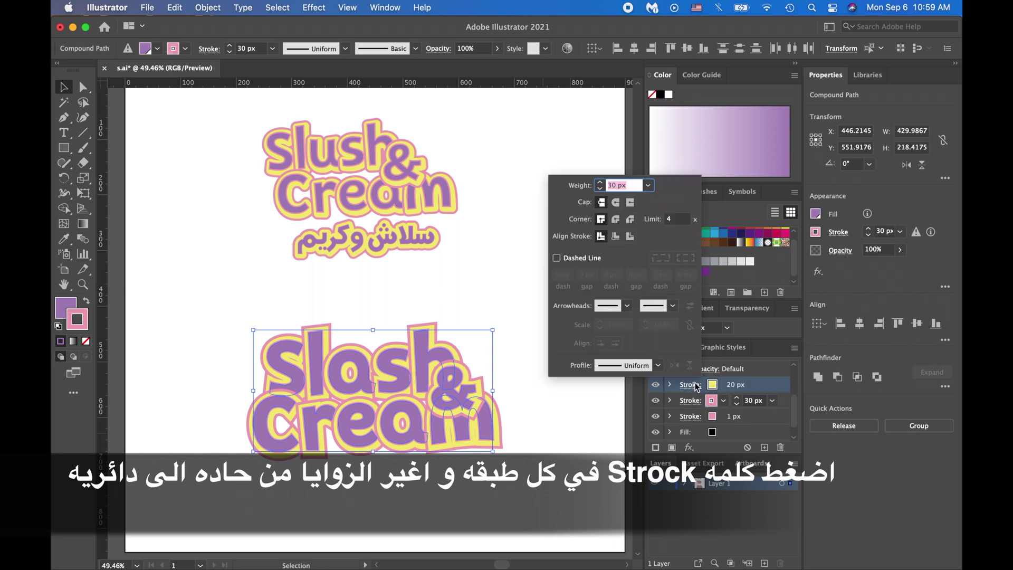
{"action": "left_click", "coordinate": [795, 365]}
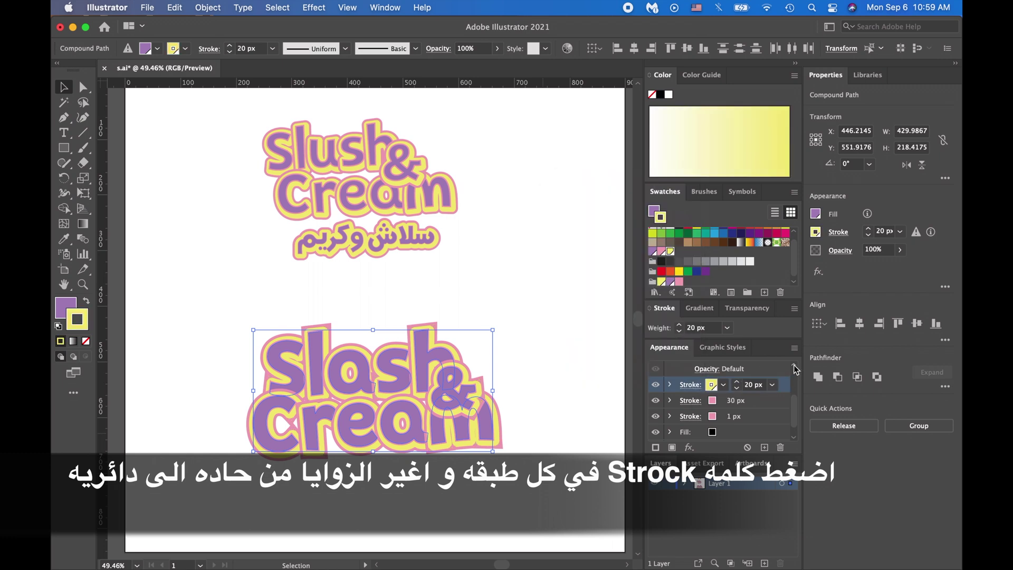
{"action": "left_click", "coordinate": [794, 365]}
- Give the lettering's 5 px pink stroke round caps and round corners
{"action": "left_click", "coordinate": [689, 418]}
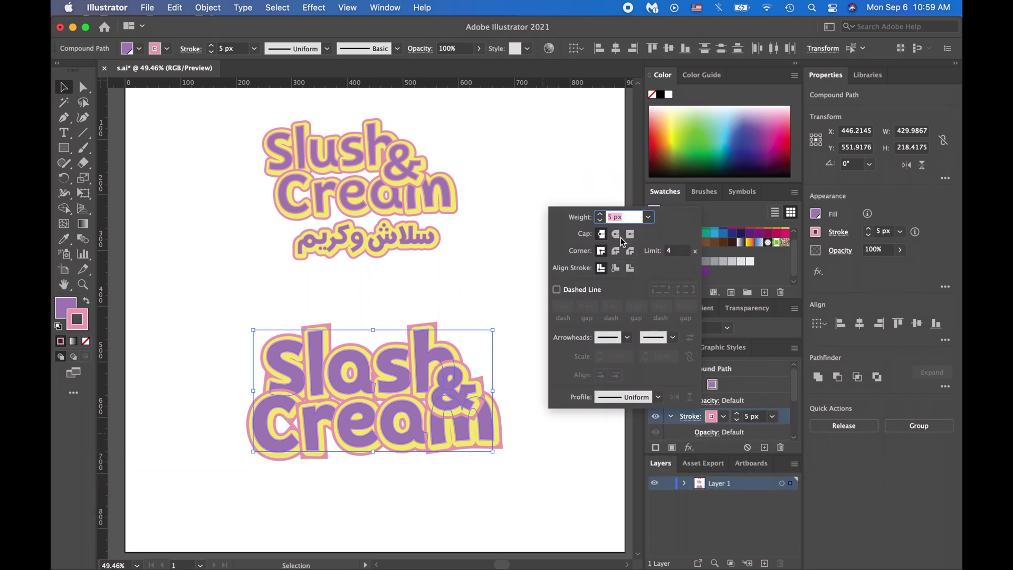
{"action": "left_click", "coordinate": [488, 289]}
{"action": "left_click_drag", "start_coordinate": [233, 308], "coordinate": [477, 486]}
{"action": "left_click", "coordinate": [689, 418]}
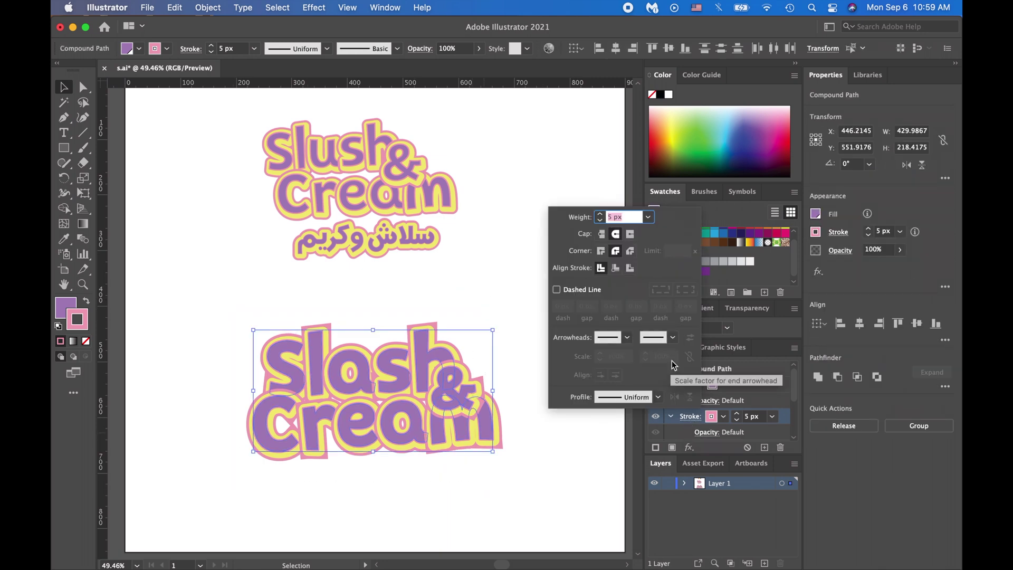
- Apply round caps and round joins to the lettering's 30 px pink stroke
{"action": "left_click", "coordinate": [795, 403]}
{"action": "scroll", "coordinate": [796, 404], "scroll_direction": "down", "scroll_amount": 3}
{"action": "left_click", "coordinate": [689, 391]}
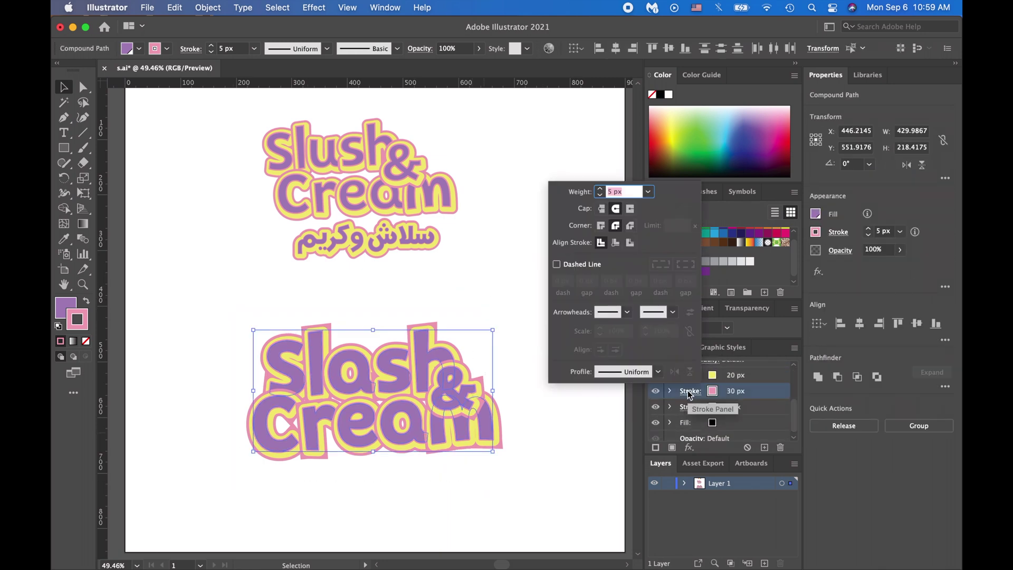
{"action": "left_click", "coordinate": [689, 407]}
{"action": "left_click", "coordinate": [690, 407]}
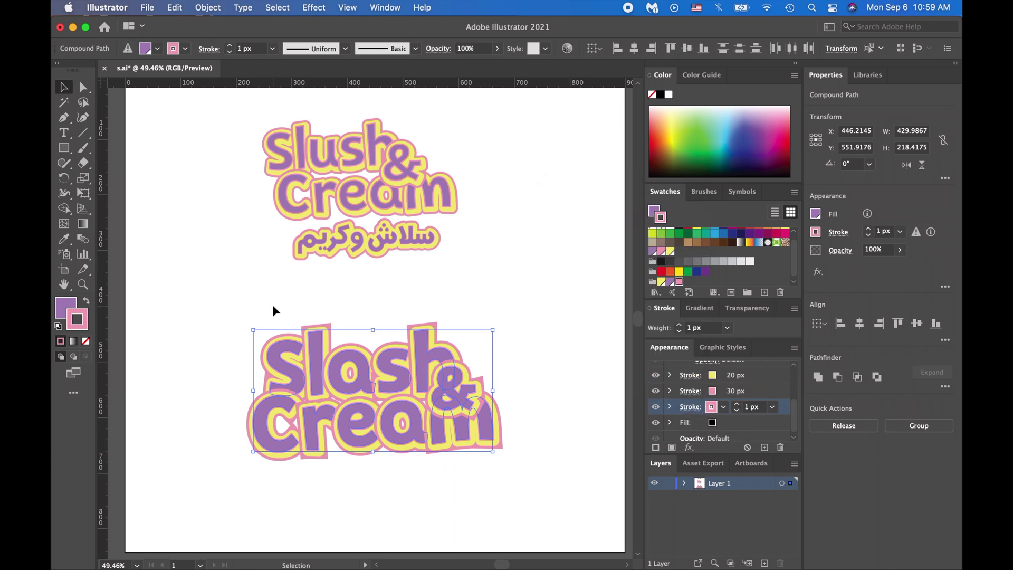
{"action": "scroll", "coordinate": [693, 415], "scroll_direction": "up", "scroll_amount": 2}
{"action": "left_click", "coordinate": [695, 418]}
{"action": "left_click", "coordinate": [616, 233]}
{"action": "left_click", "coordinate": [616, 253]}
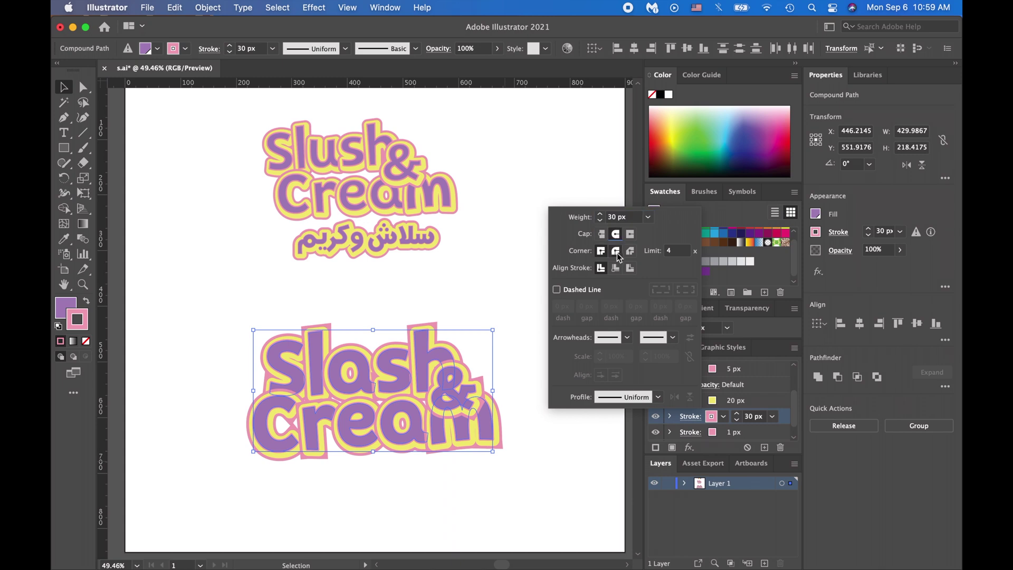
{"action": "left_click_drag", "start_coordinate": [231, 301], "coordinate": [454, 483]}
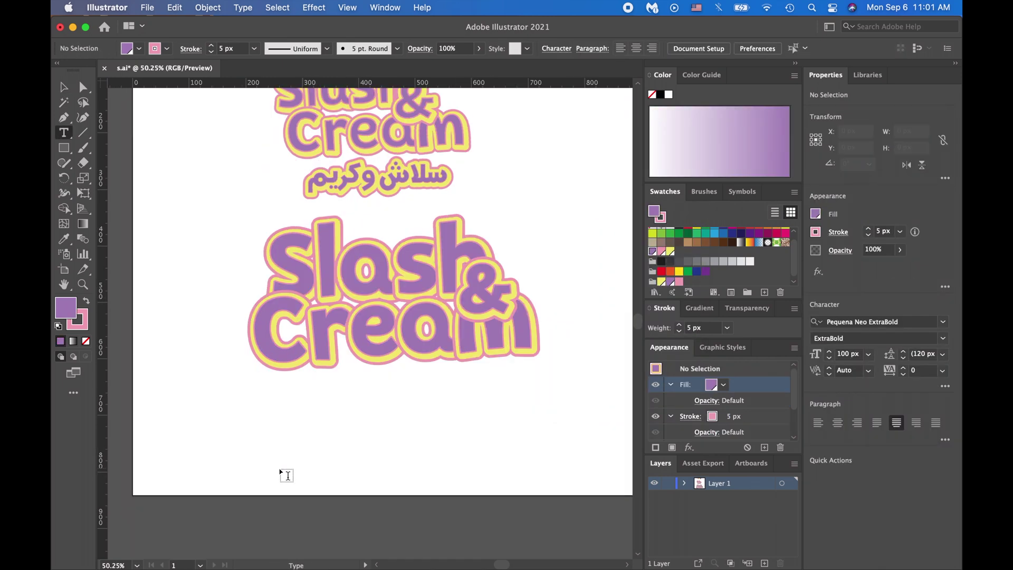
- Add a text box reading "سلاش و كريم" below the lower logo and set its font to Khaled Font
{"action": "left_click_drag", "start_coordinate": [236, 405], "coordinate": [500, 484]}
{"action": "type", "text": "سلاش و كريم"}
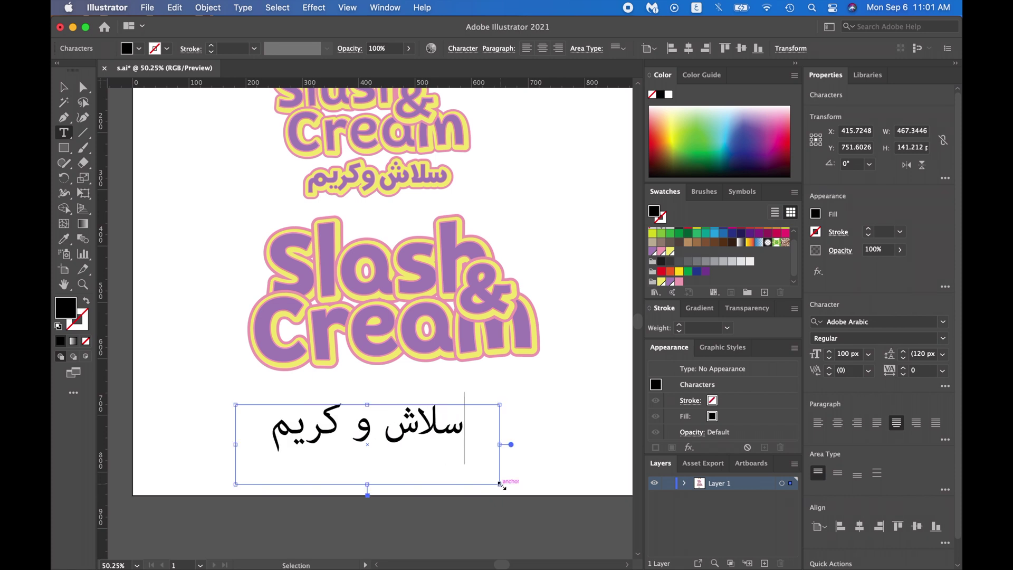
{"action": "key", "text": "super+a"}
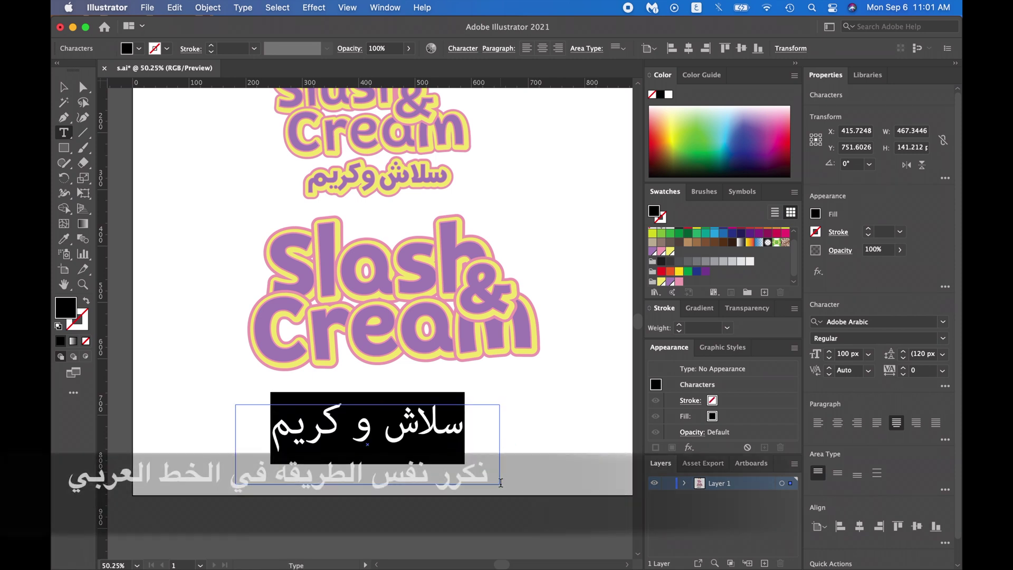
{"action": "left_click", "coordinate": [864, 321]}
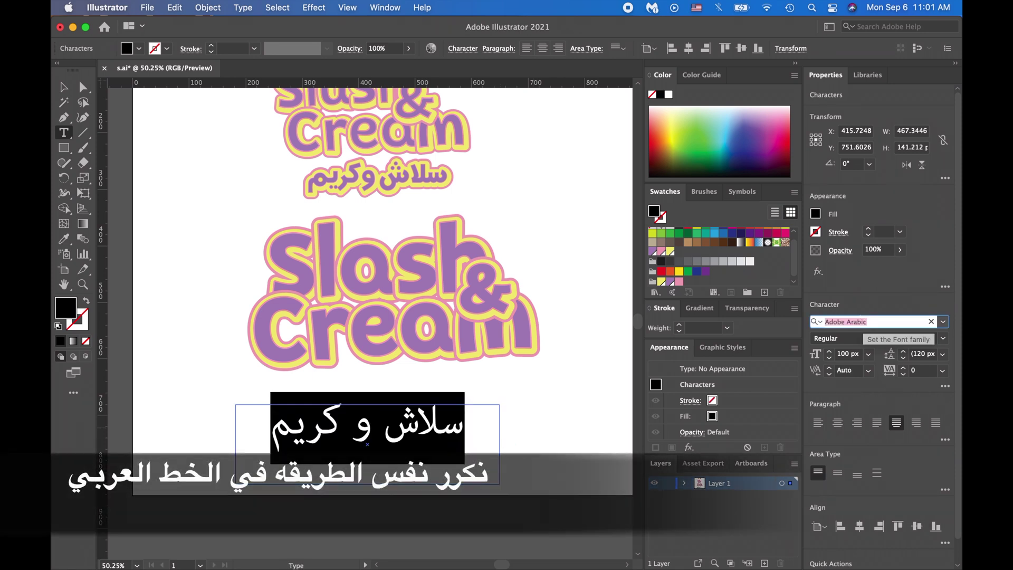
{"action": "type", "text": "kha"}
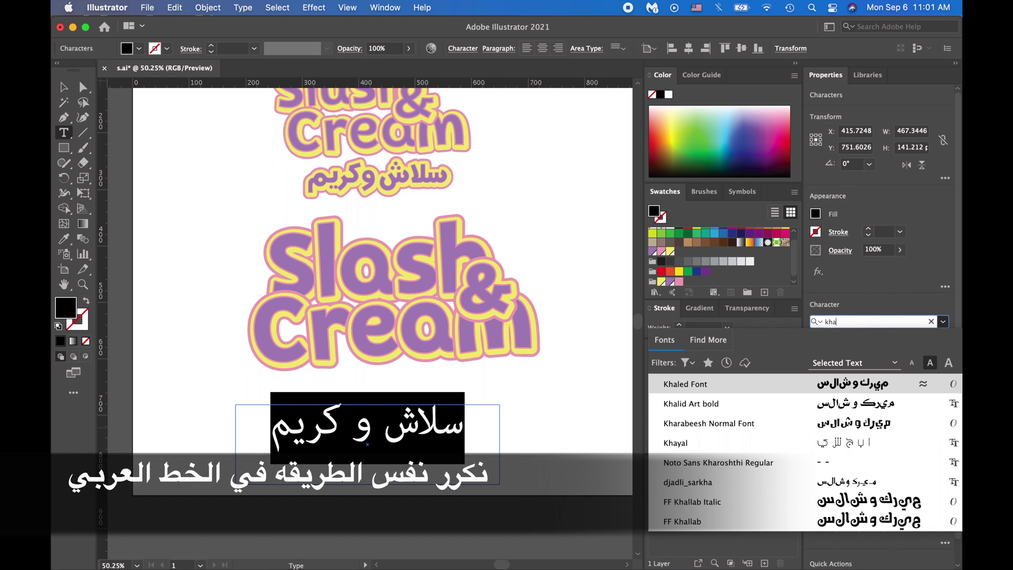
{"action": "left_click", "coordinate": [817, 390]}
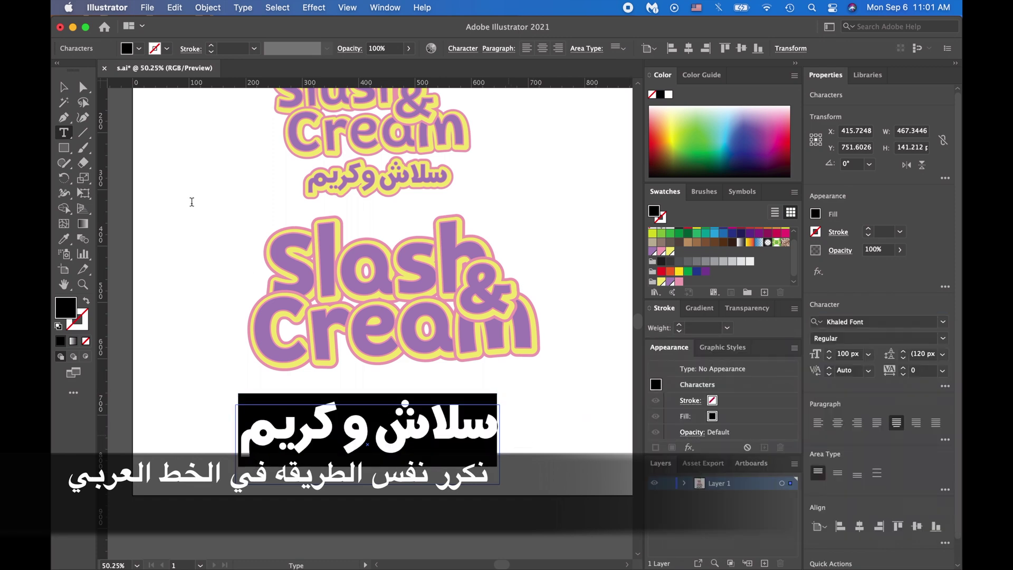
- Convert the Arabic text to outlines
{"action": "key", "text": "Escape"}
{"action": "right_click", "coordinate": [445, 439]}
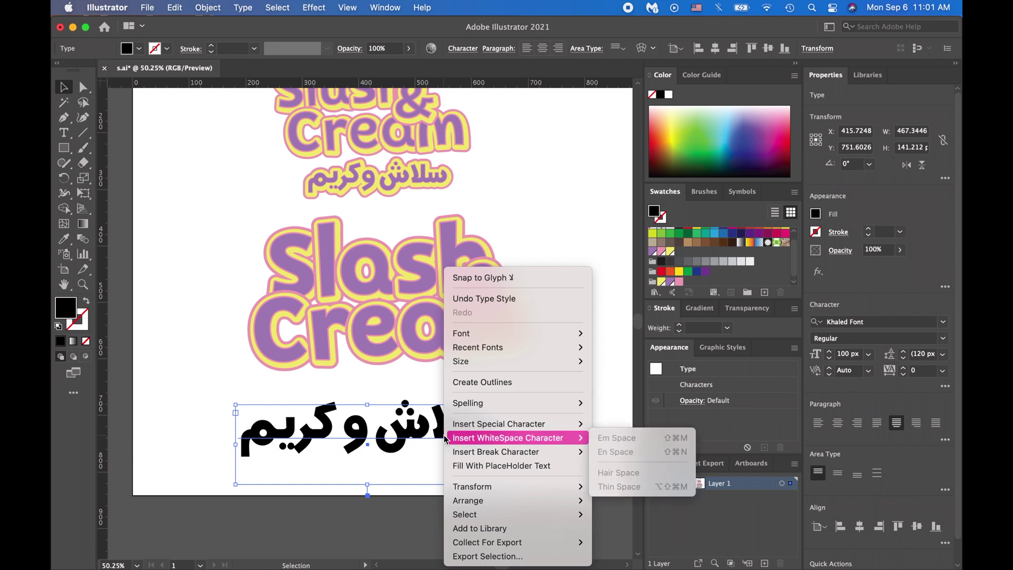
{"action": "left_click", "coordinate": [449, 380]}
- Scale the outlined Arabic lettering, place it centrally beneath Cream, and tilt it slightly
{"action": "left_click_drag", "start_coordinate": [392, 401], "coordinate": [433, 391]}
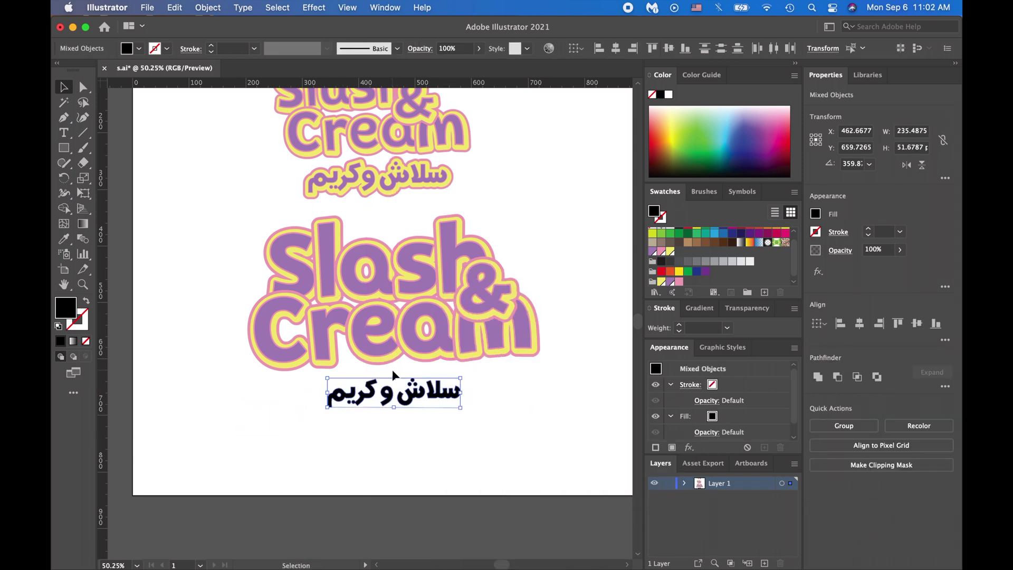
{"action": "left_click_drag", "start_coordinate": [393, 375], "coordinate": [393, 374]}
{"action": "left_click_drag", "start_coordinate": [464, 405], "coordinate": [483, 408]}
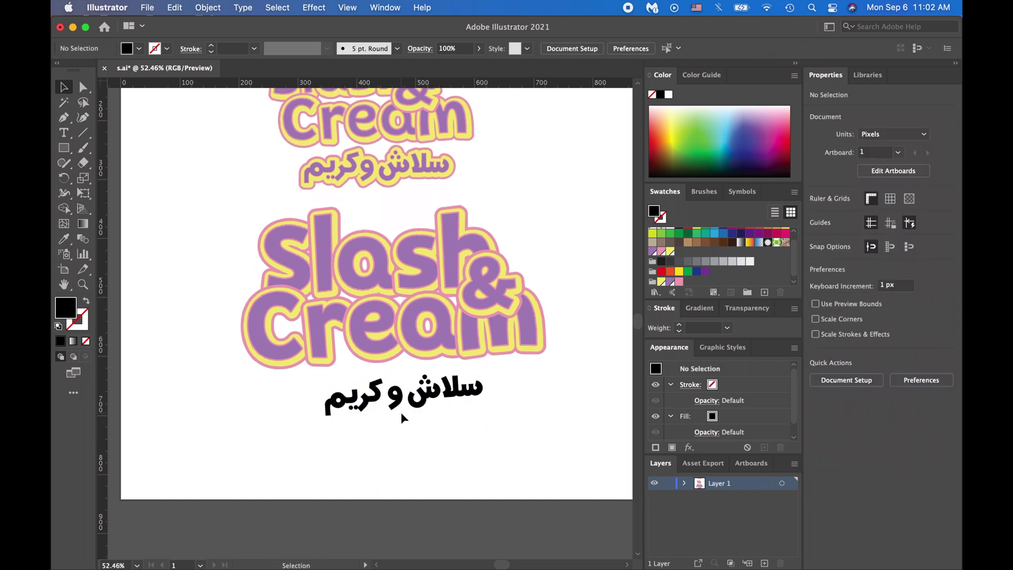
- Tighten the Arabic word spacing by shifting و toward سلاش and كريم toward و
{"action": "left_click_drag", "start_coordinate": [289, 477], "coordinate": [293, 474]}
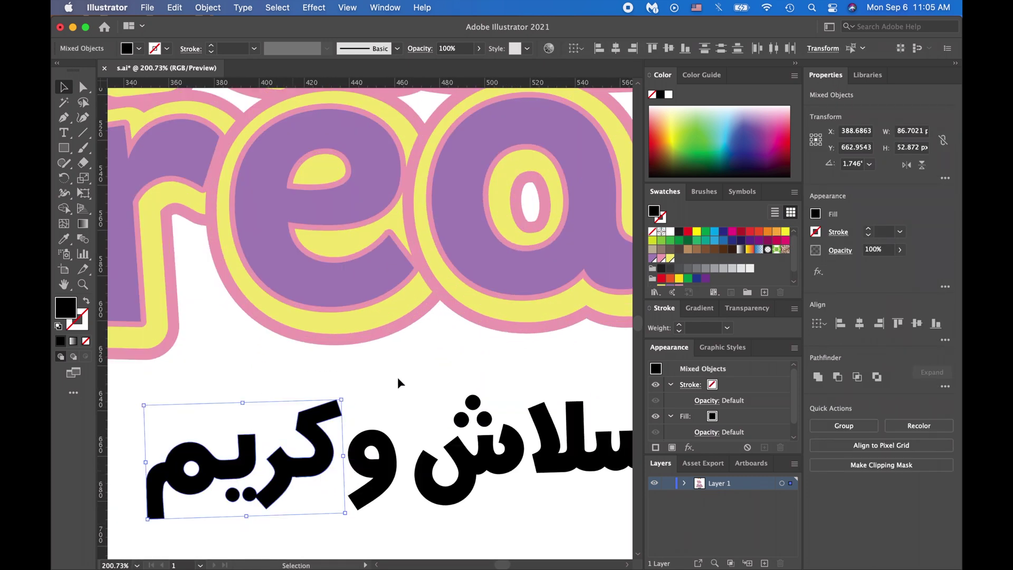
{"action": "left_click", "coordinate": [402, 381]}
{"action": "left_click_drag", "start_coordinate": [388, 450], "coordinate": [400, 453]}
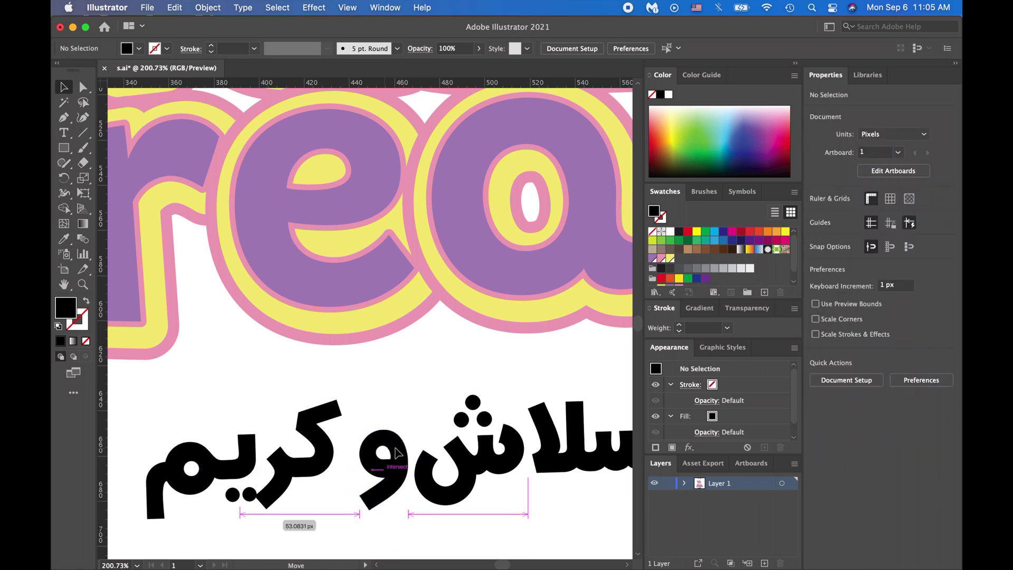
{"action": "left_click_drag", "start_coordinate": [135, 421], "coordinate": [305, 521]}
{"action": "left_click_drag", "start_coordinate": [297, 470], "coordinate": [309, 471]}
{"action": "left_click", "coordinate": [396, 404]}
{"action": "scroll", "coordinate": [396, 403], "scroll_direction": "down", "scroll_amount": 3}
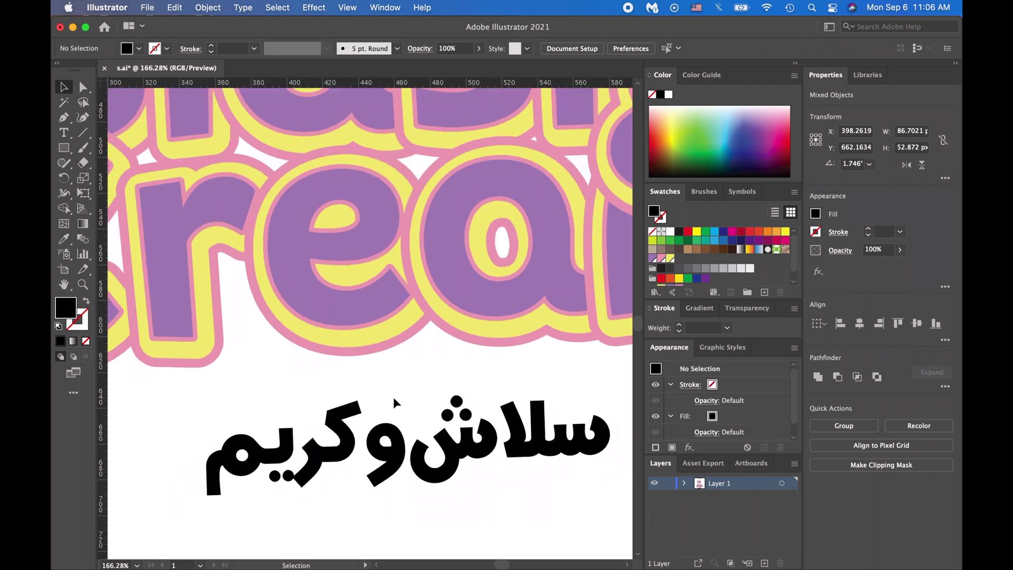
- Group all the outlined Arabic letters
{"action": "left_click_drag", "start_coordinate": [222, 390], "coordinate": [541, 453]}
{"action": "right_click", "coordinate": [540, 449]}
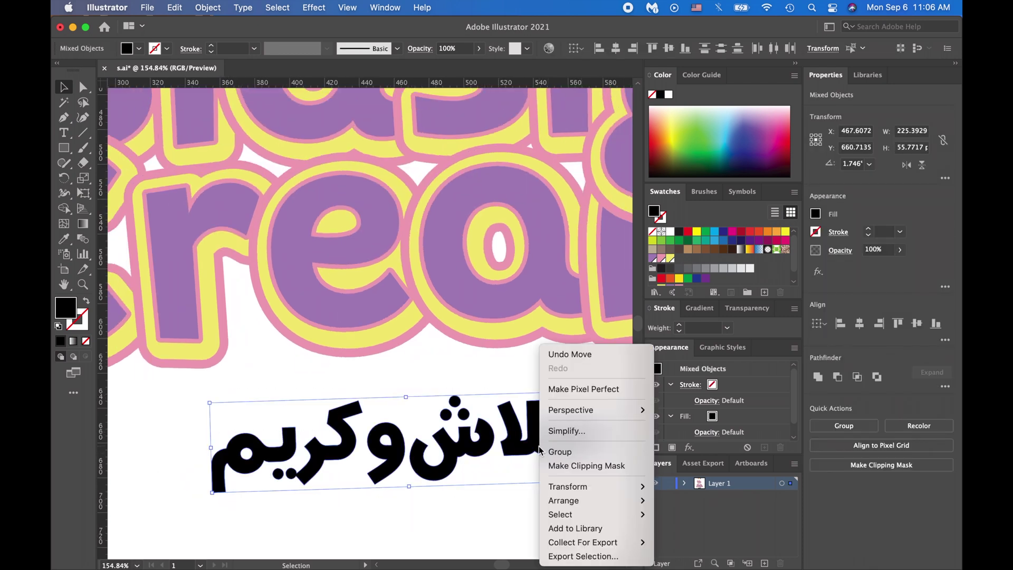
{"action": "left_click", "coordinate": [560, 452]}
- Add a pink stroke 30 px wide to the Arabic lettering group
{"action": "scroll", "coordinate": [362, 422], "scroll_direction": "down", "scroll_amount": 3}
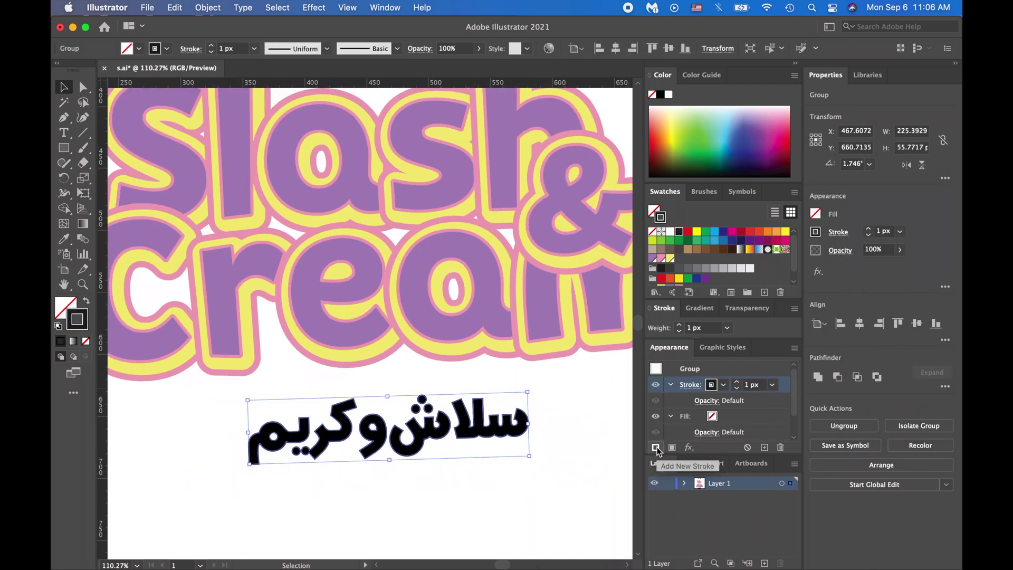
{"action": "left_click", "coordinate": [711, 384]}
{"action": "scroll", "coordinate": [632, 427], "scroll_direction": "down", "scroll_amount": 2}
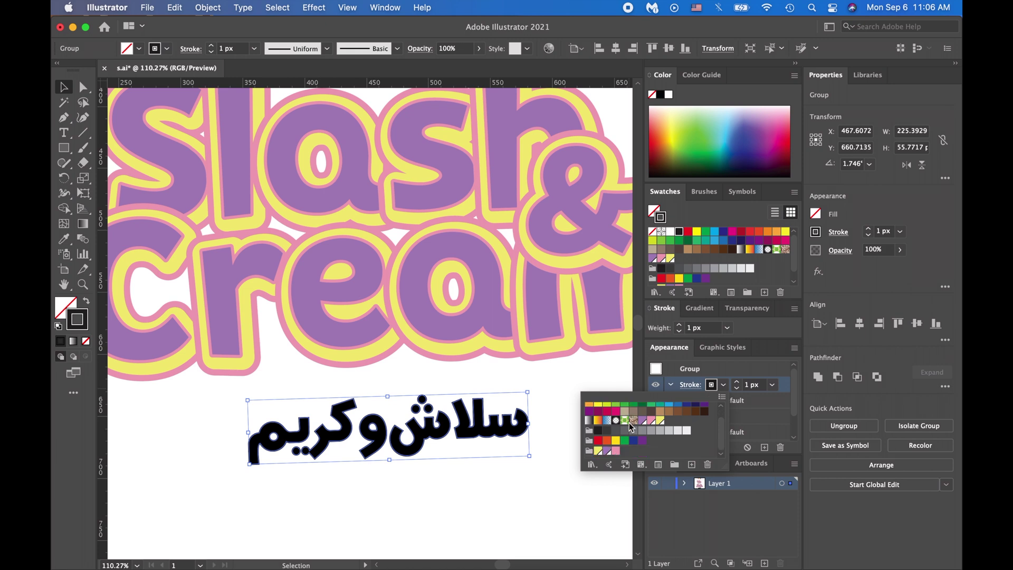
{"action": "left_click", "coordinate": [619, 448]}
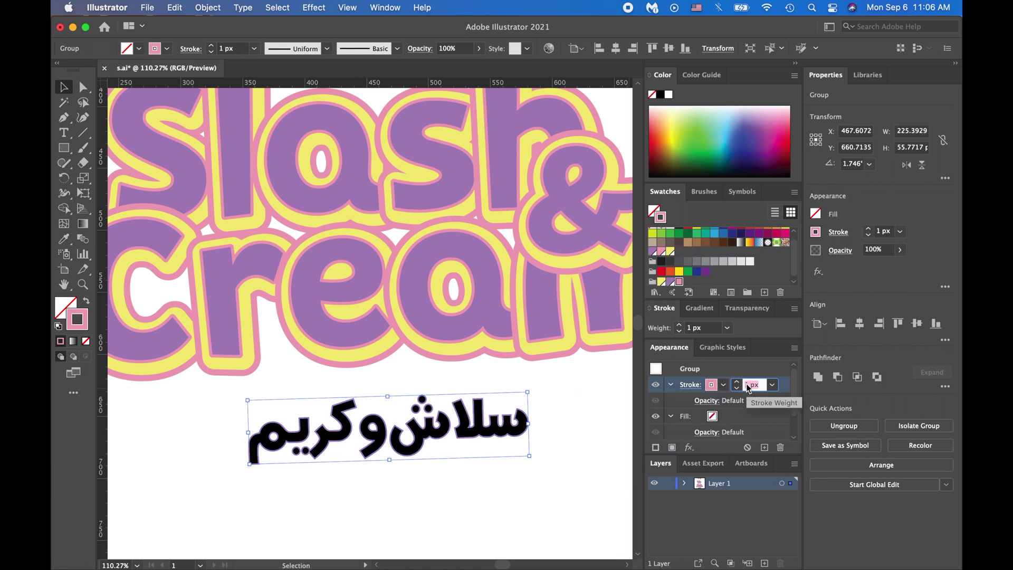
{"action": "type", "text": "30"}
- Apply a Transform effect to the Arabic lettering's pink stroke with a 2 px horizontal move and a vertical move
{"action": "left_click", "coordinate": [689, 447]}
{"action": "mouse_move", "coordinate": [749, 310]}
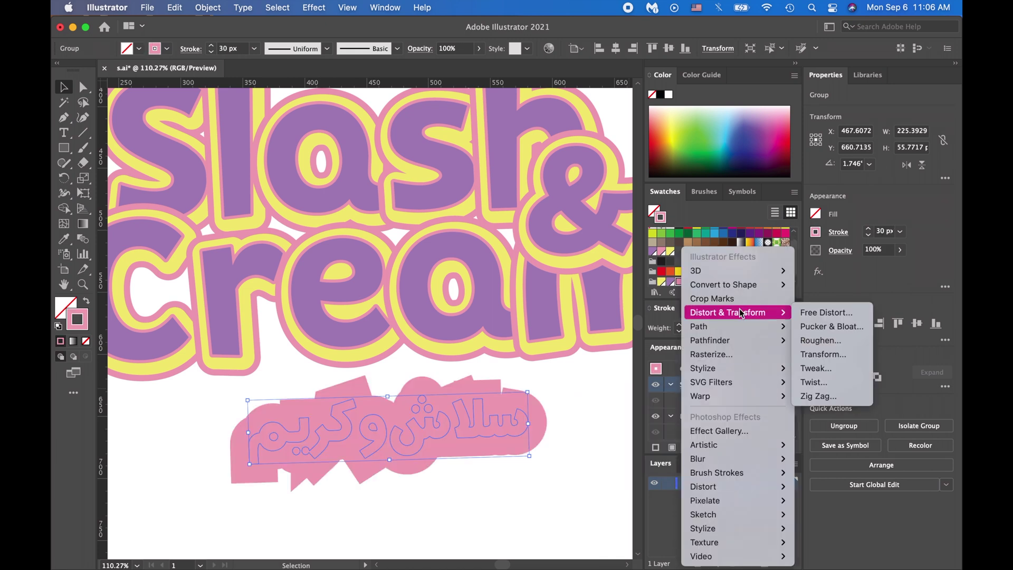
{"action": "left_click", "coordinate": [826, 355]}
{"action": "left_click", "coordinate": [541, 223]}
{"action": "type", "text": "2"}
{"action": "left_click", "coordinate": [541, 242]}
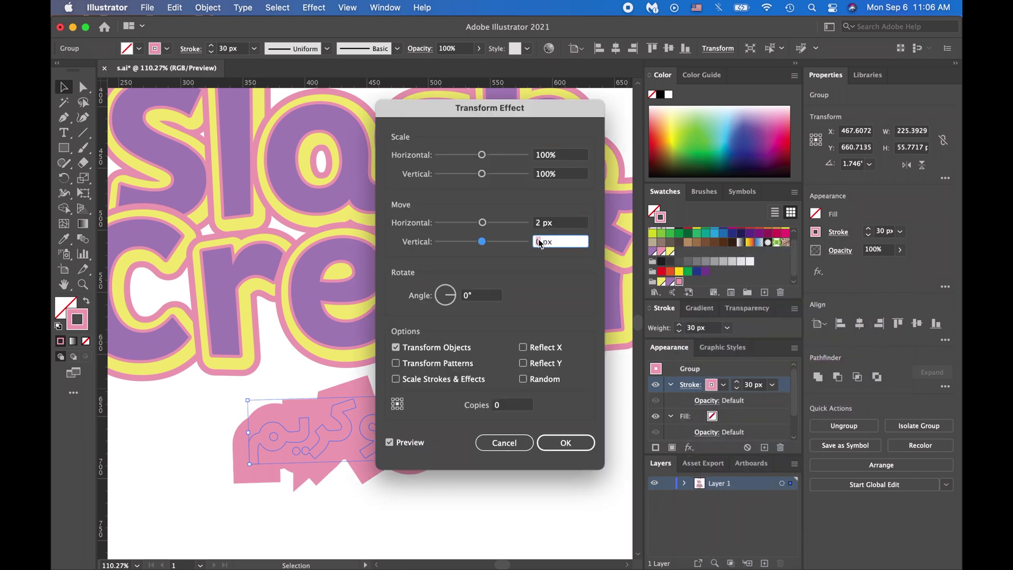
{"action": "left_click", "coordinate": [570, 443]}
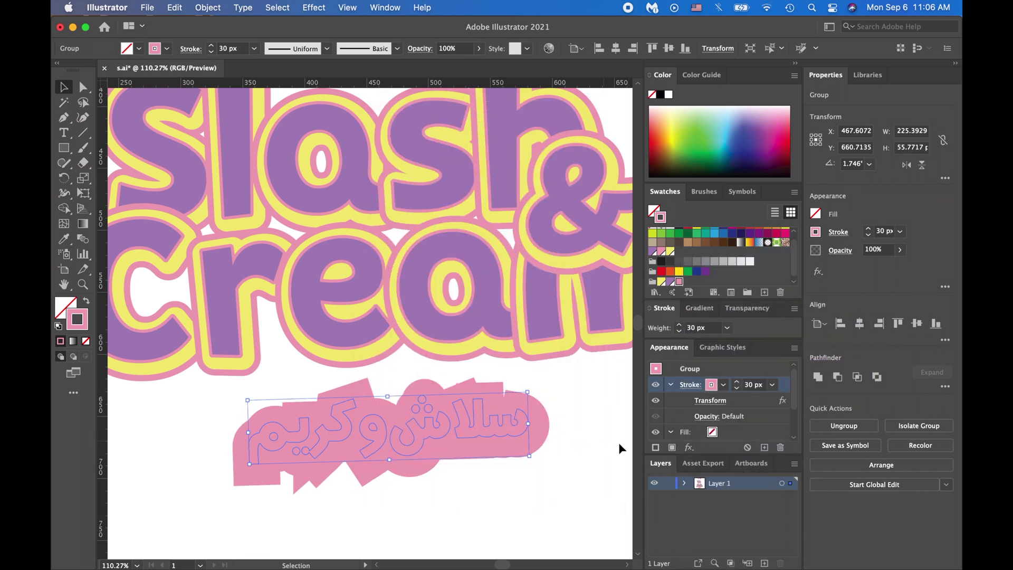
- Add a second stroke to the Arabic lettering in yellow, 20 px wide, above the pink one
{"action": "left_click", "coordinate": [723, 385]}
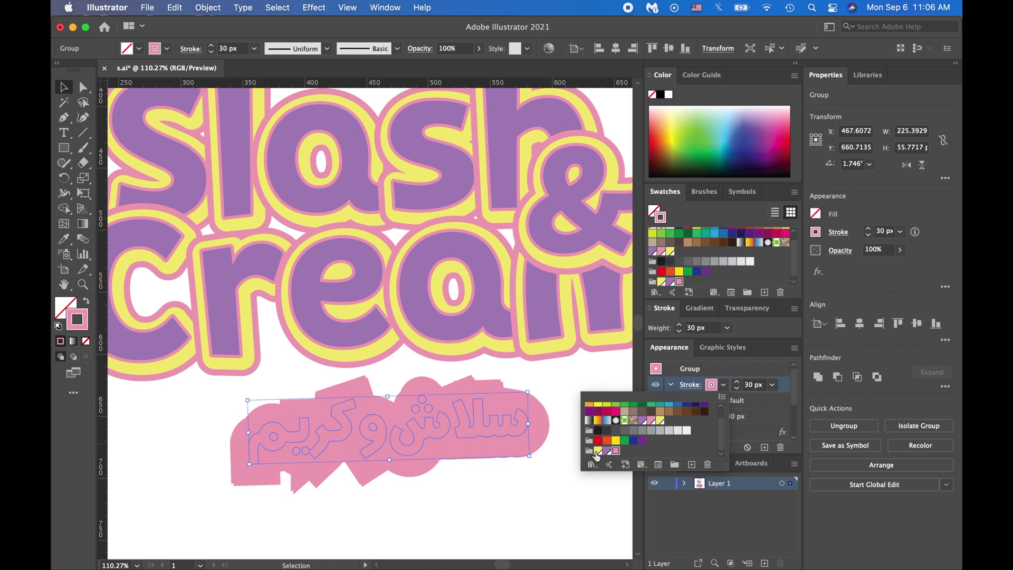
{"action": "left_click", "coordinate": [659, 421]}
{"action": "left_click", "coordinate": [751, 385]}
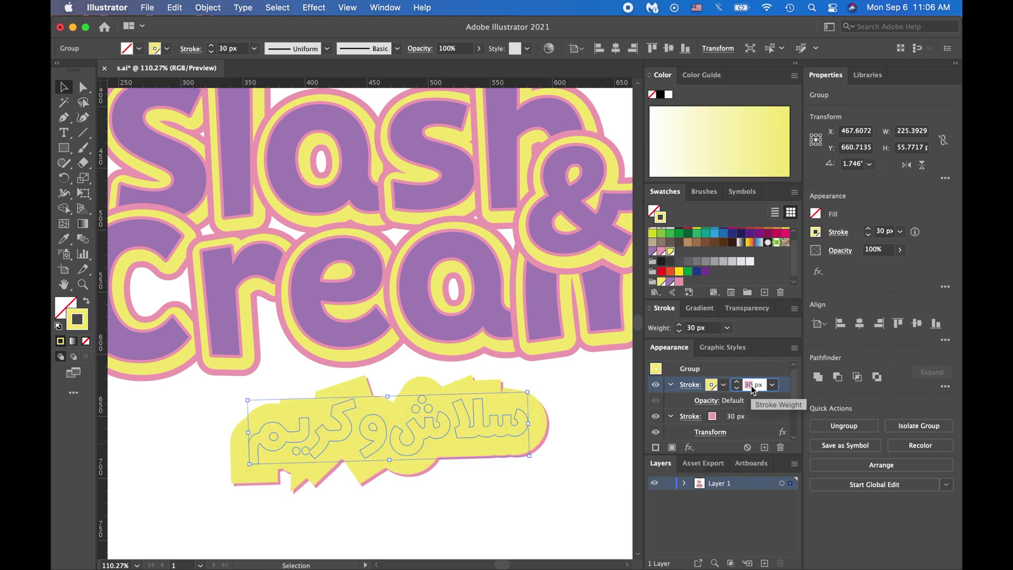
- Apply a Transform effect to the Arabic lettering's yellow stroke with 2 px horizontal and 2 px vertical moves
{"action": "left_click", "coordinate": [689, 448]}
{"action": "mouse_move", "coordinate": [739, 312]}
{"action": "left_click", "coordinate": [828, 362]}
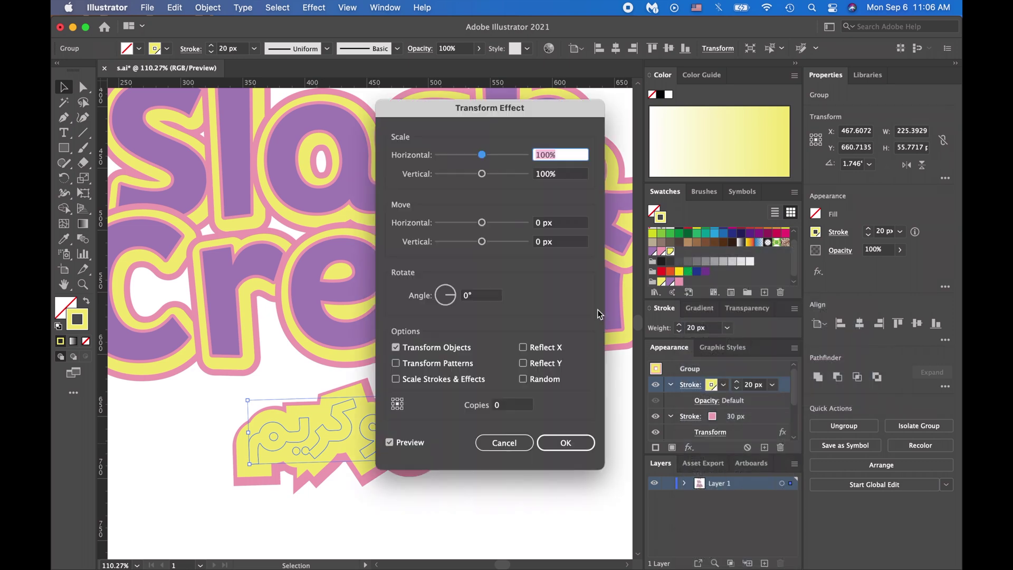
{"action": "key", "text": "Tab"}
{"action": "key", "text": "Tab"}
{"action": "left_click", "coordinate": [539, 242]}
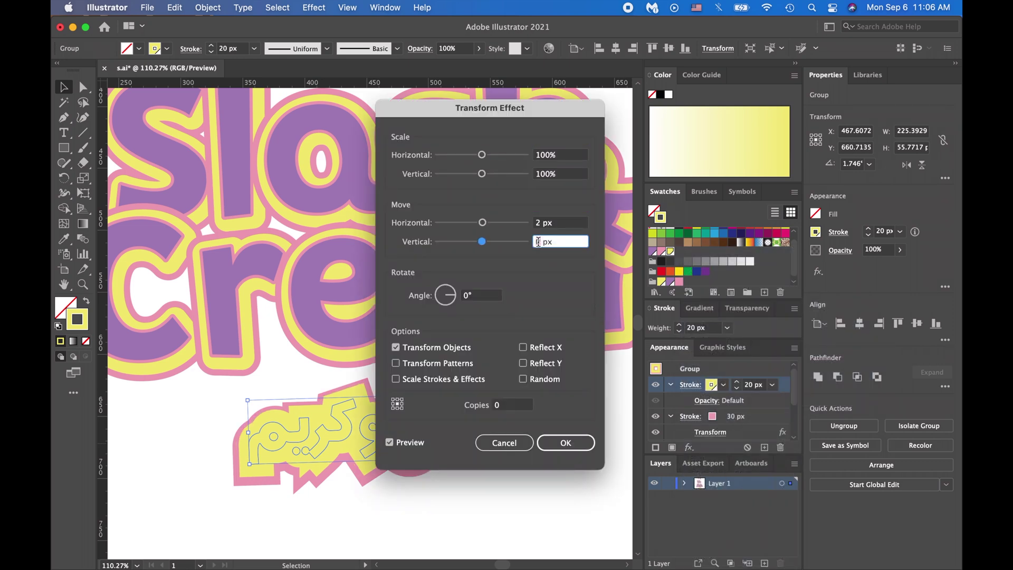
{"action": "type", "text": "2"}
{"action": "left_click", "coordinate": [564, 442]}
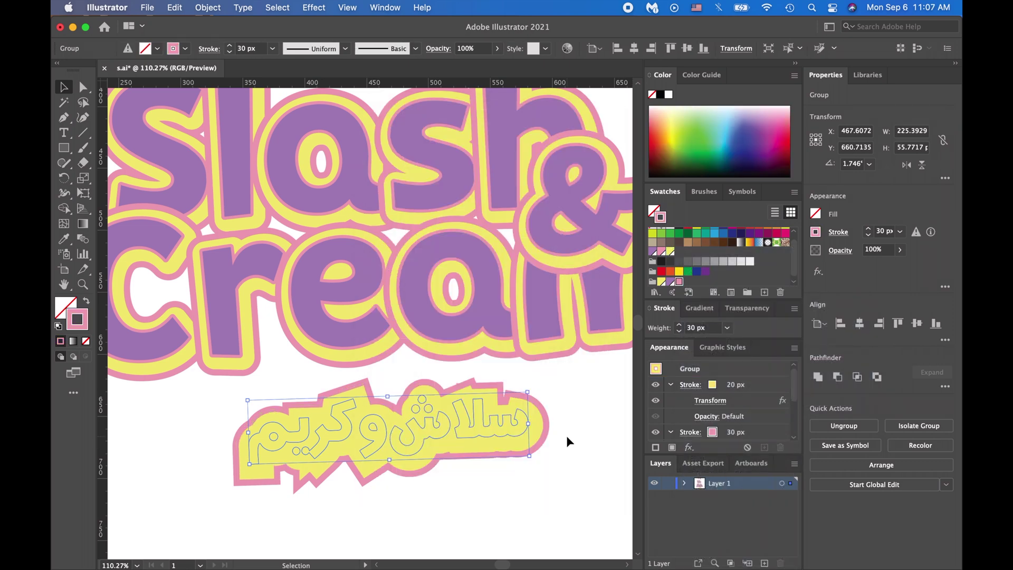
- Give both the 30 px pink and the 20 px yellow strokes of the Arabic lettering round caps and round corner joins
{"action": "left_click", "coordinate": [686, 433]}
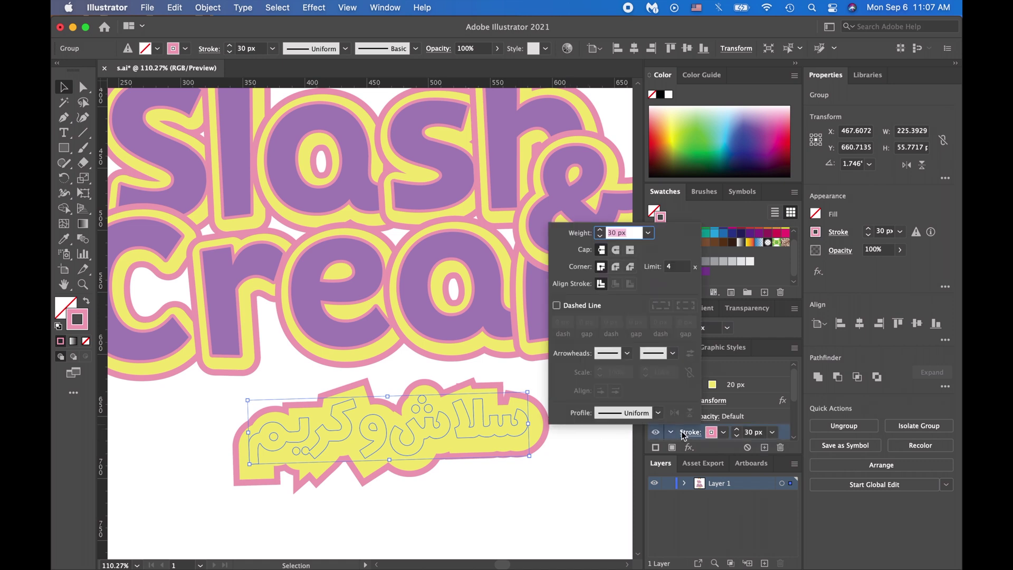
{"action": "left_click", "coordinate": [616, 249]}
{"action": "left_click", "coordinate": [616, 267]}
{"action": "left_click", "coordinate": [729, 390]}
{"action": "left_click", "coordinate": [691, 384]}
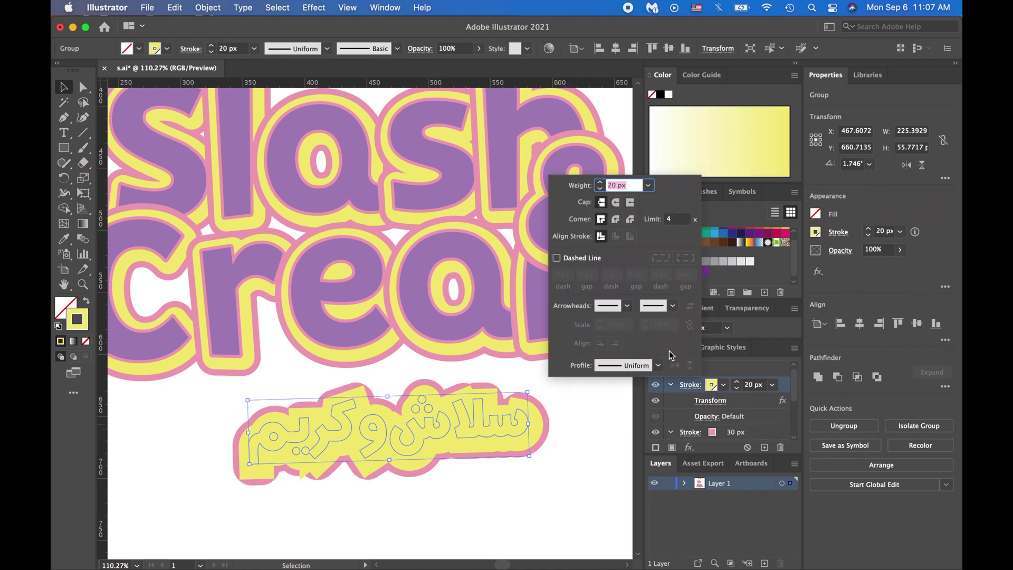
{"action": "left_click", "coordinate": [615, 202]}
{"action": "left_click", "coordinate": [615, 219]}
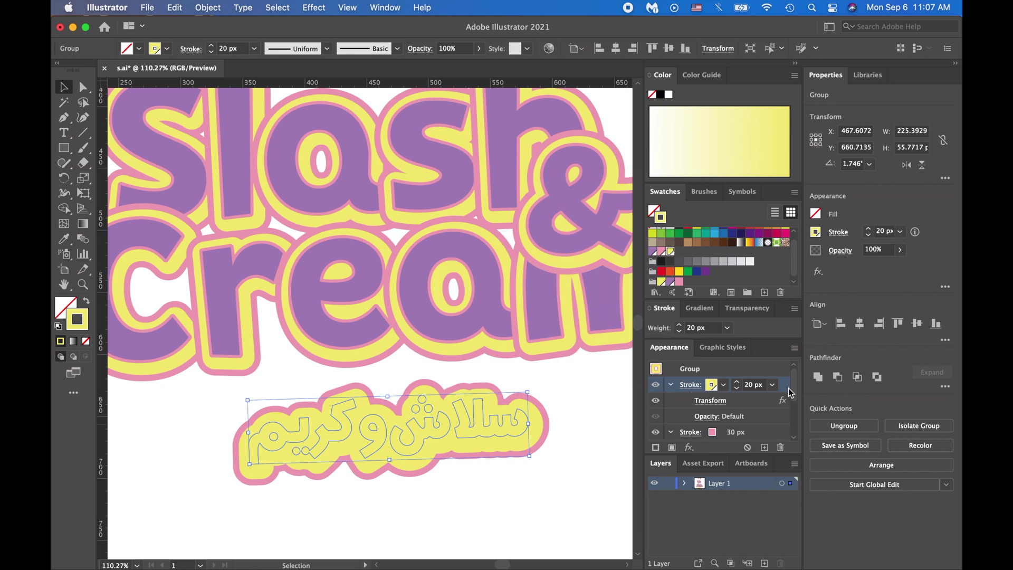
- Add a third stroke to the Arabic lettering above the yellow one, coloured pink and 5 px wide
{"action": "left_click", "coordinate": [713, 384]}
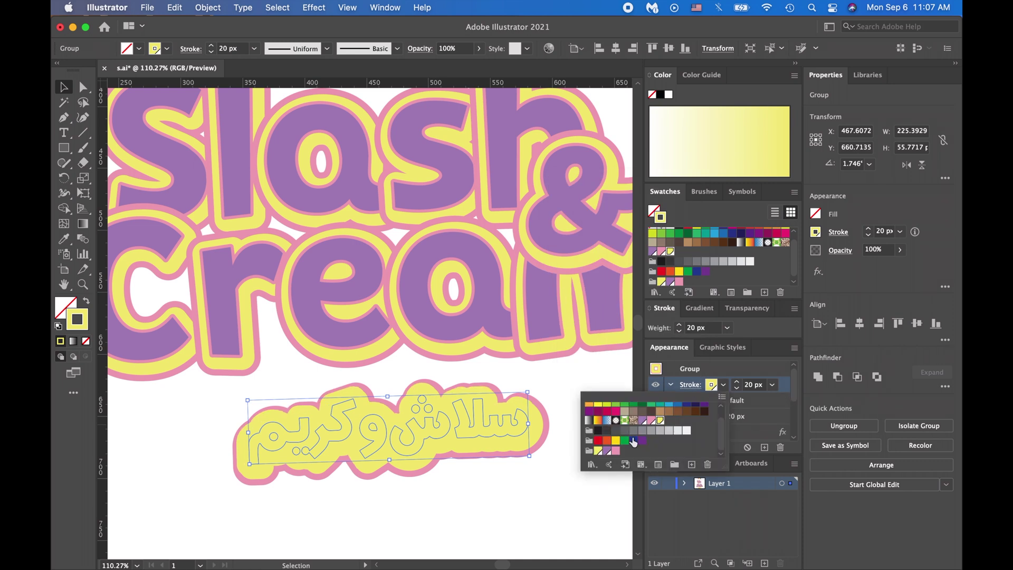
{"action": "left_click", "coordinate": [616, 451]}
{"action": "left_click", "coordinate": [691, 385]}
{"action": "left_click", "coordinate": [690, 384]}
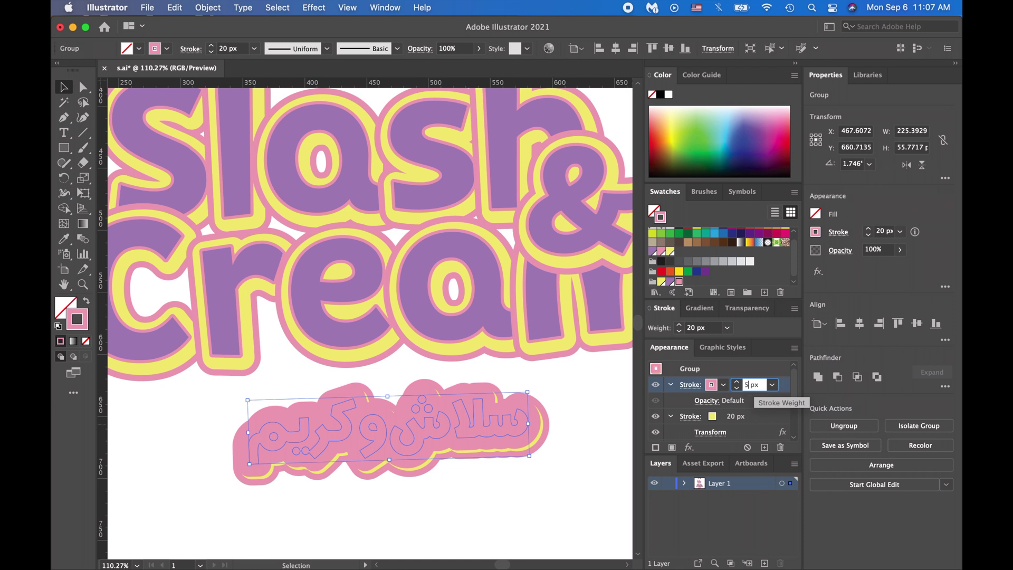
{"action": "key", "text": "Return"}
- Add a new purple fill on top of the Arabic lettering's strokes
{"action": "left_click", "coordinate": [673, 447]}
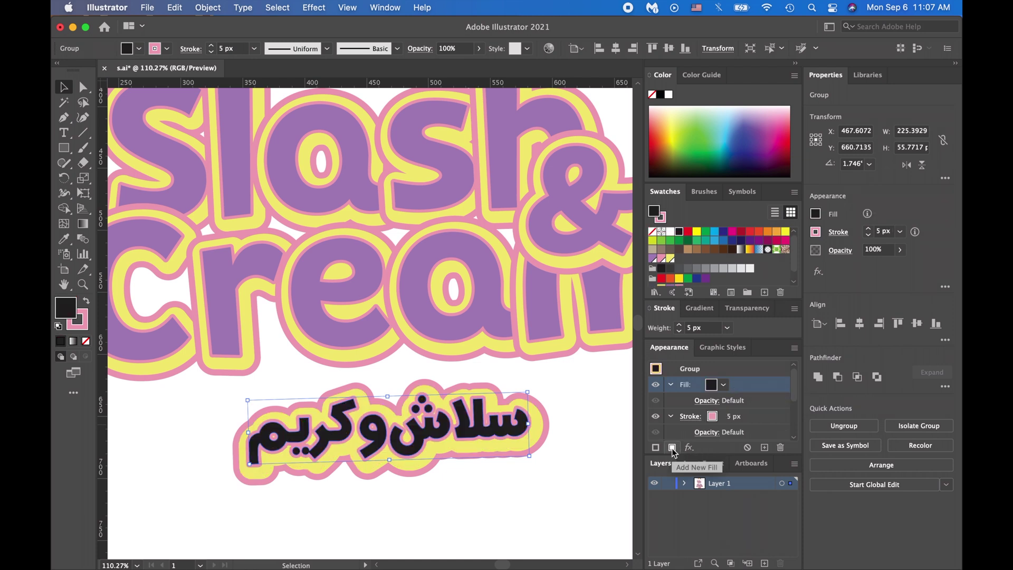
{"action": "left_click", "coordinate": [712, 385]}
{"action": "left_click", "coordinate": [611, 451]}
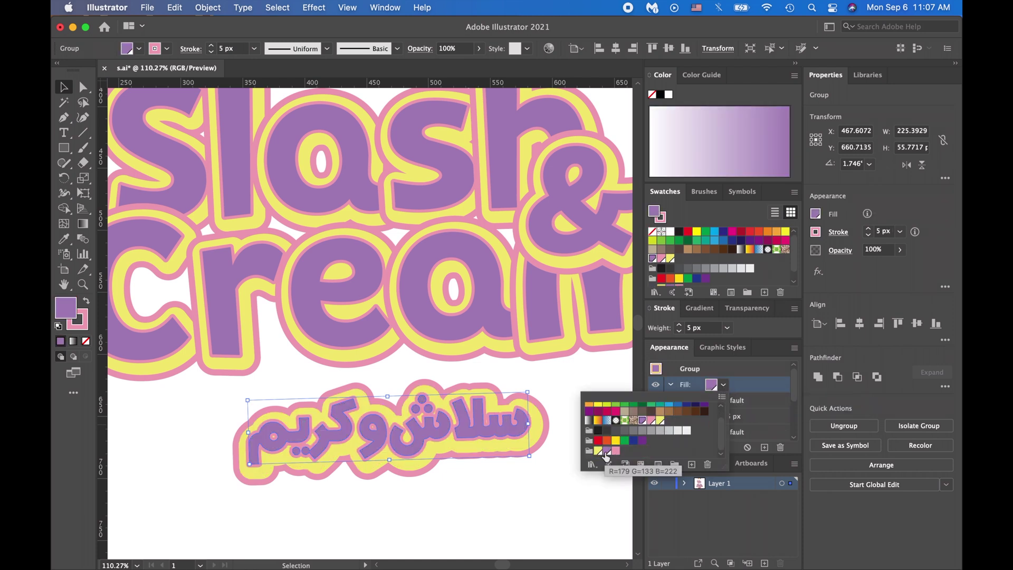
{"action": "left_click", "coordinate": [207, 430]}
- Set the weight of the Arabic lettering's yellow stroke to 17 px after trying 15 px
{"action": "scroll", "coordinate": [240, 424], "scroll_direction": "down", "scroll_amount": 1}
{"action": "left_click_drag", "start_coordinate": [217, 414], "coordinate": [457, 468]}
{"action": "scroll", "coordinate": [688, 419], "scroll_direction": "down", "scroll_amount": 3}
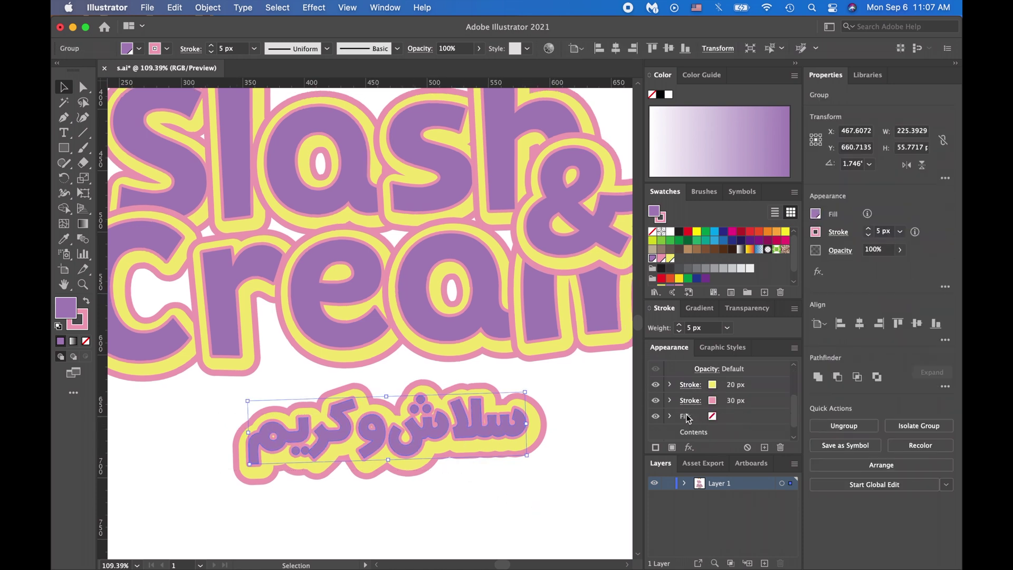
{"action": "left_click", "coordinate": [744, 389]}
{"action": "left_click", "coordinate": [772, 385]}
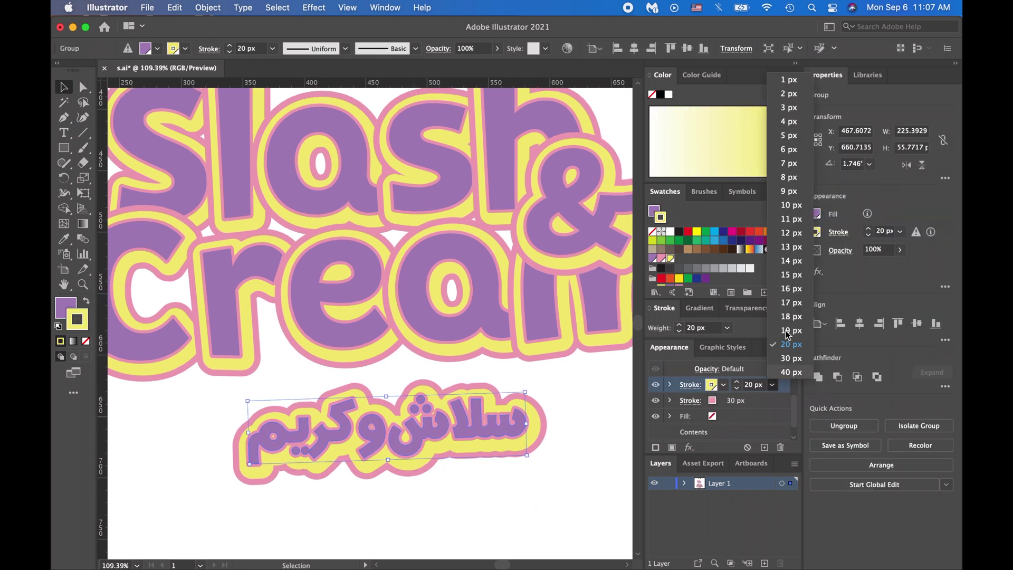
{"action": "left_click", "coordinate": [792, 275]}
{"action": "left_click", "coordinate": [772, 385]}
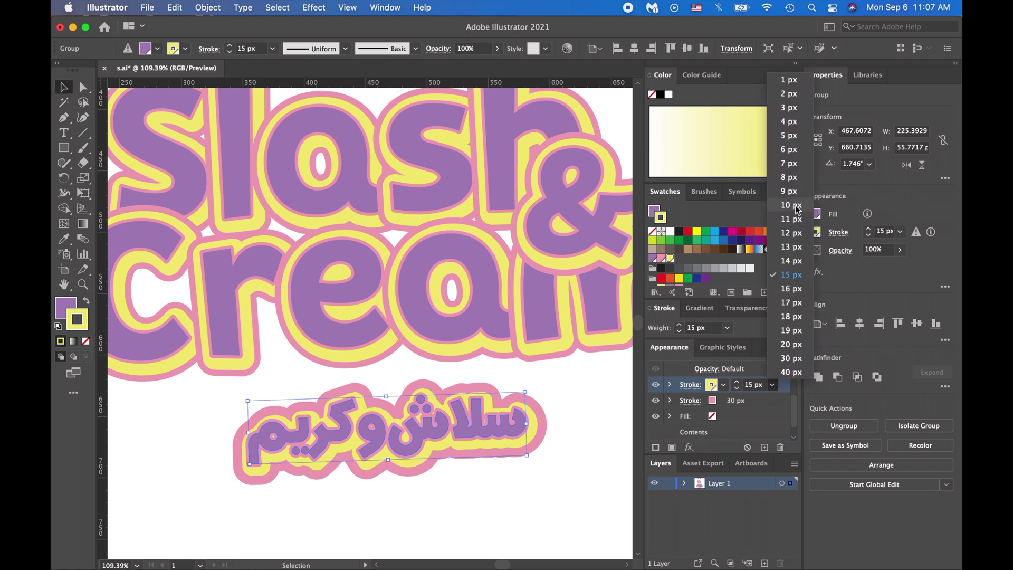
{"action": "left_click", "coordinate": [792, 303]}
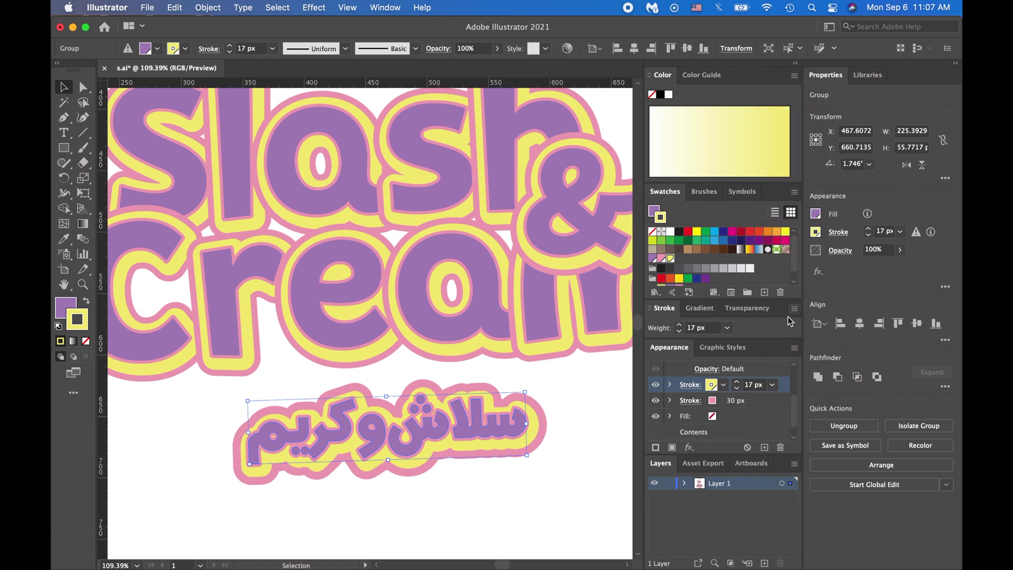
- Try several weights for the Arabic lettering's outer pink stroke, including 18 px and 30 px, and settle on 25 px
{"action": "left_click", "coordinate": [765, 403]}
{"action": "left_click", "coordinate": [772, 401]}
{"action": "left_click", "coordinate": [792, 336]}
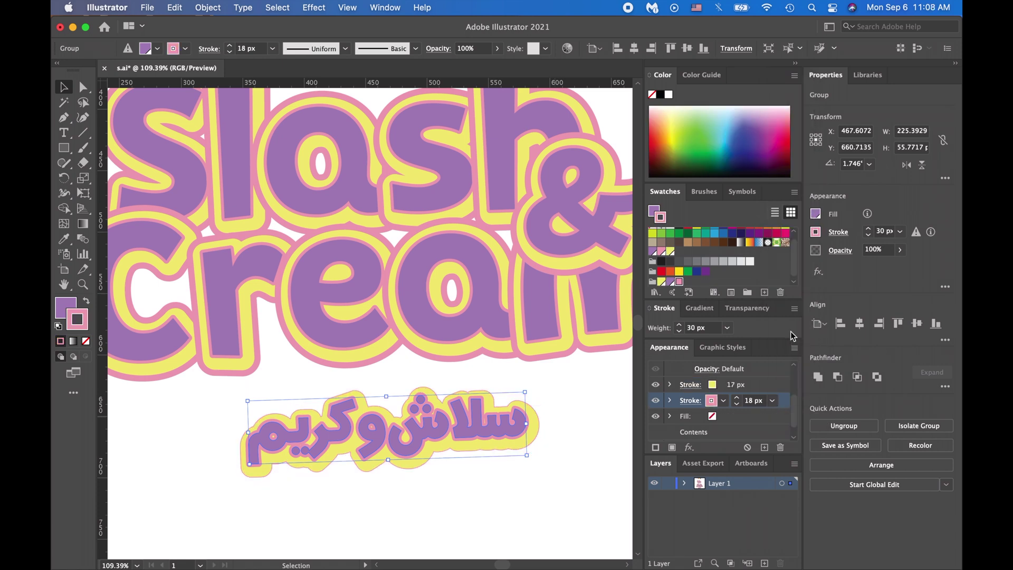
{"action": "left_click", "coordinate": [774, 400]}
{"action": "left_click", "coordinate": [791, 360]}
{"action": "left_click", "coordinate": [774, 402]}
{"action": "left_click", "coordinate": [792, 373]}
{"action": "left_click", "coordinate": [752, 401]}
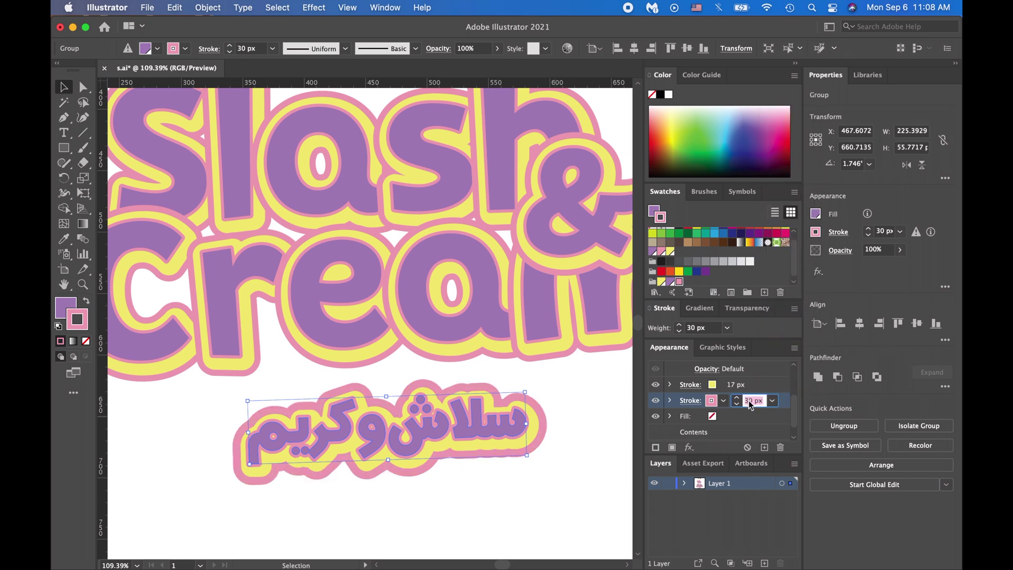
{"action": "type", "text": "2"}
{"action": "key", "text": "Return"}
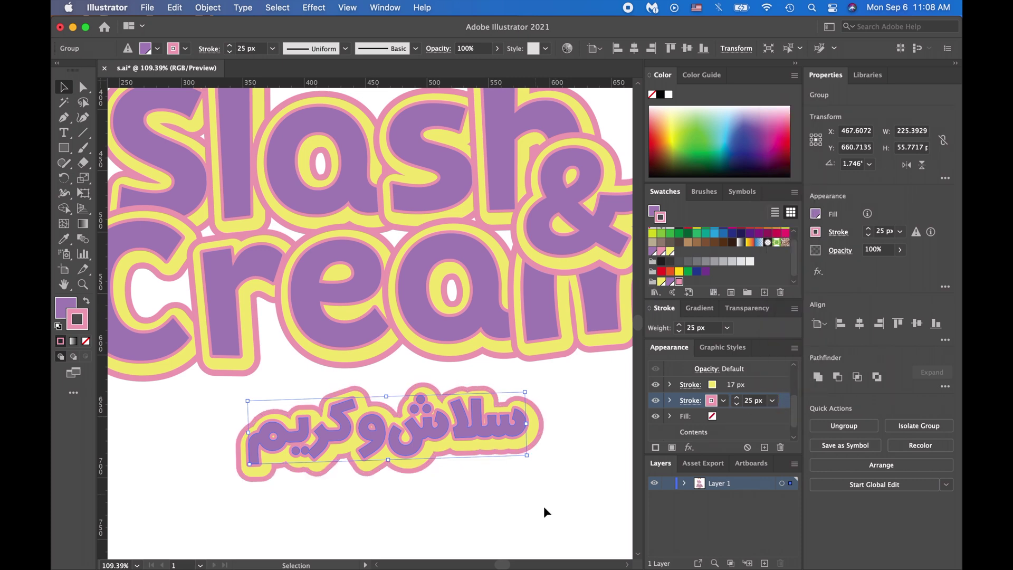
{"action": "left_click", "coordinate": [545, 509]}
{"action": "scroll", "coordinate": [545, 510], "scroll_direction": "down", "scroll_amount": 5}
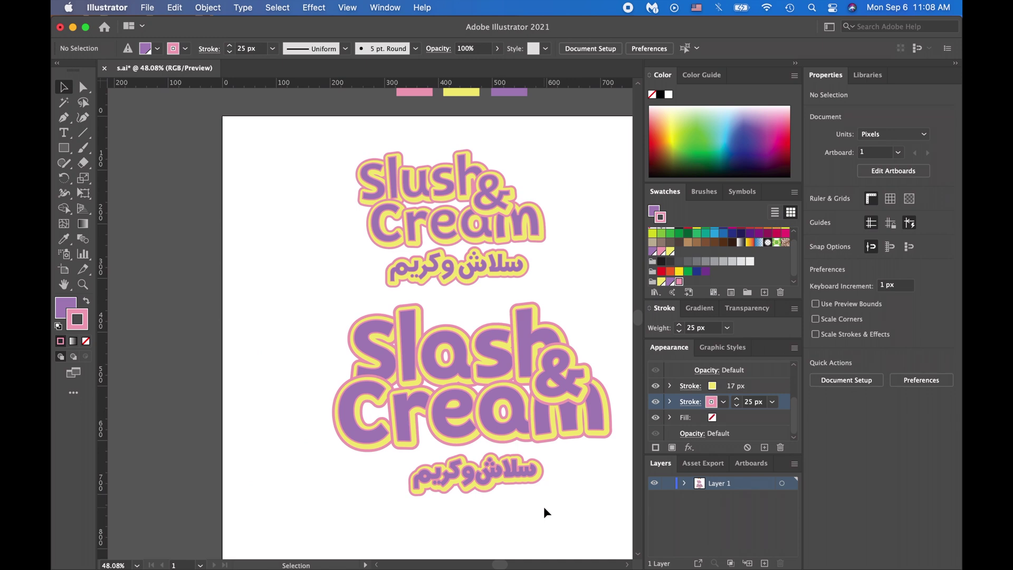
- Reselect the Arabic lettering and reduce its outer pink stroke to 23 px
{"action": "left_click", "coordinate": [529, 476]}
{"action": "scroll", "coordinate": [530, 476], "scroll_direction": "up", "scroll_amount": 1}
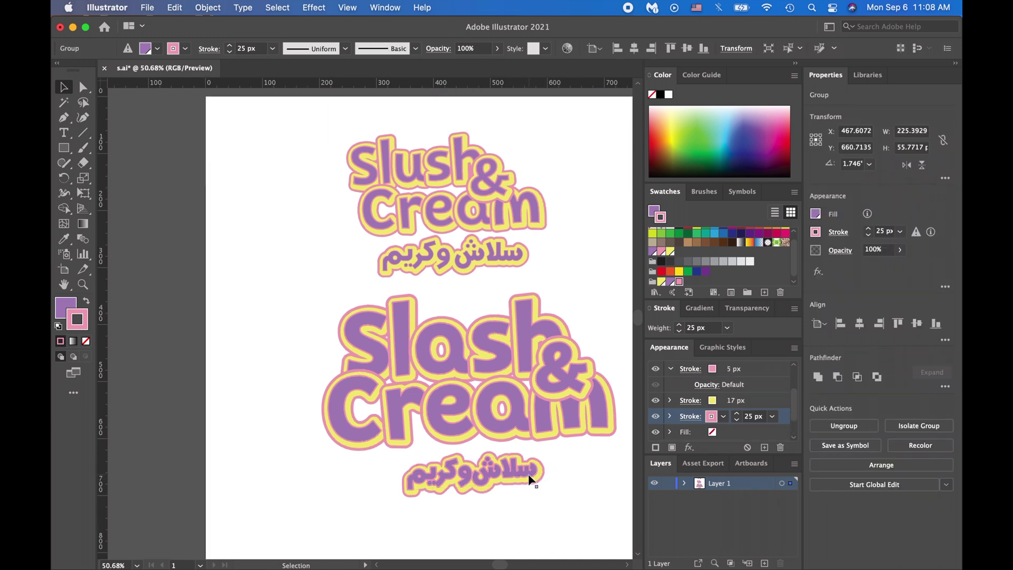
{"action": "scroll", "coordinate": [530, 475], "scroll_direction": "up", "scroll_amount": 6}
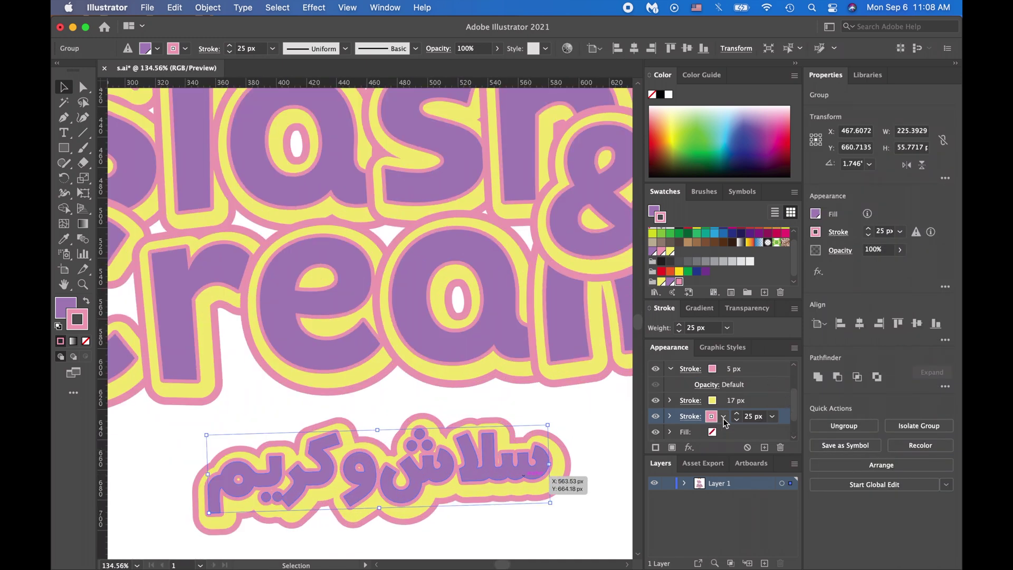
{"action": "left_click", "coordinate": [737, 421]}
{"action": "left_click", "coordinate": [738, 420]}
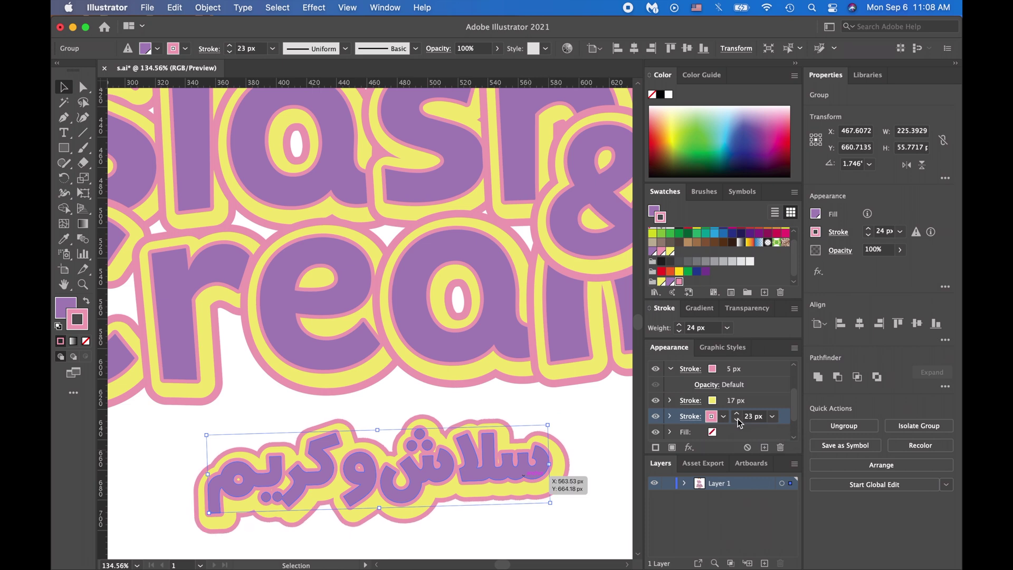
- Reduce the Arabic lettering's inner pink stroke to 2 px and deselect the lettering
{"action": "left_click", "coordinate": [757, 372]}
{"action": "left_click", "coordinate": [737, 372]}
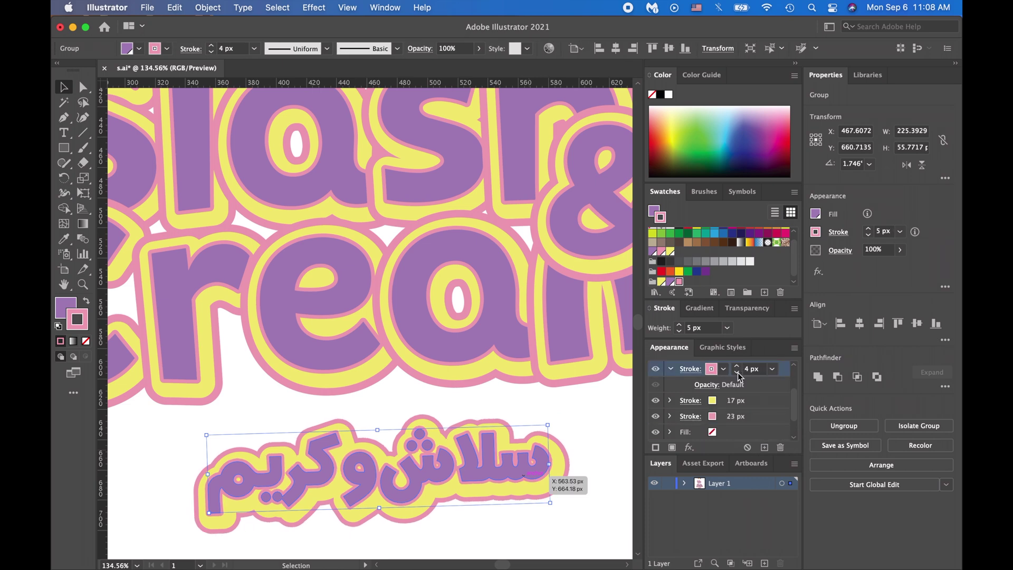
{"action": "left_click", "coordinate": [738, 373]}
{"action": "left_click", "coordinate": [738, 373]}
{"action": "left_click", "coordinate": [596, 442]}
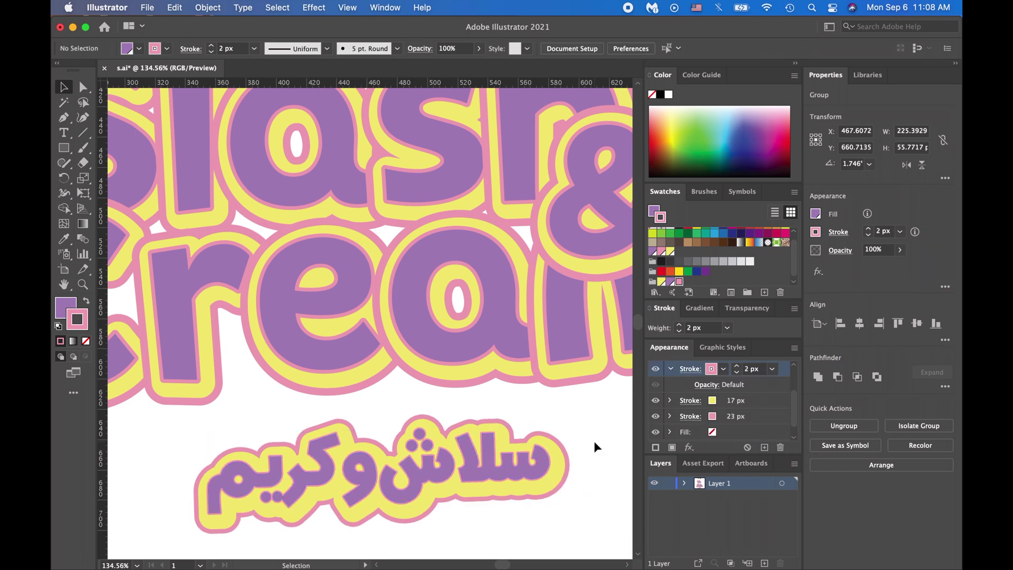
- Expand the complete grouped logo, including the Arabic lettering, into plain shapes
{"action": "scroll", "coordinate": [485, 446], "scroll_direction": "down", "scroll_amount": 5}
{"action": "scroll", "coordinate": [483, 445], "scroll_direction": "right", "scroll_amount": 2}
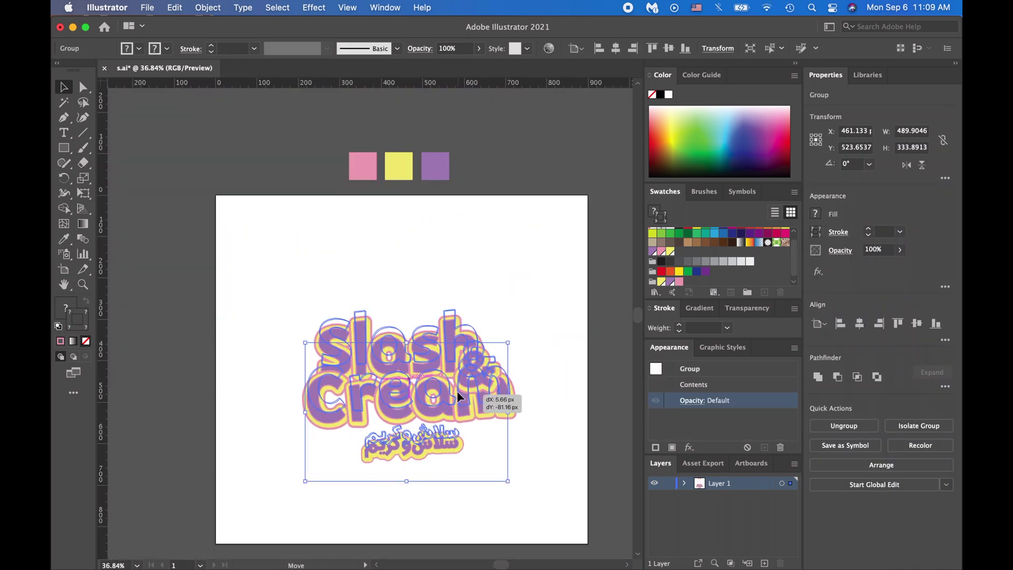
{"action": "left_click", "coordinate": [205, 7]}
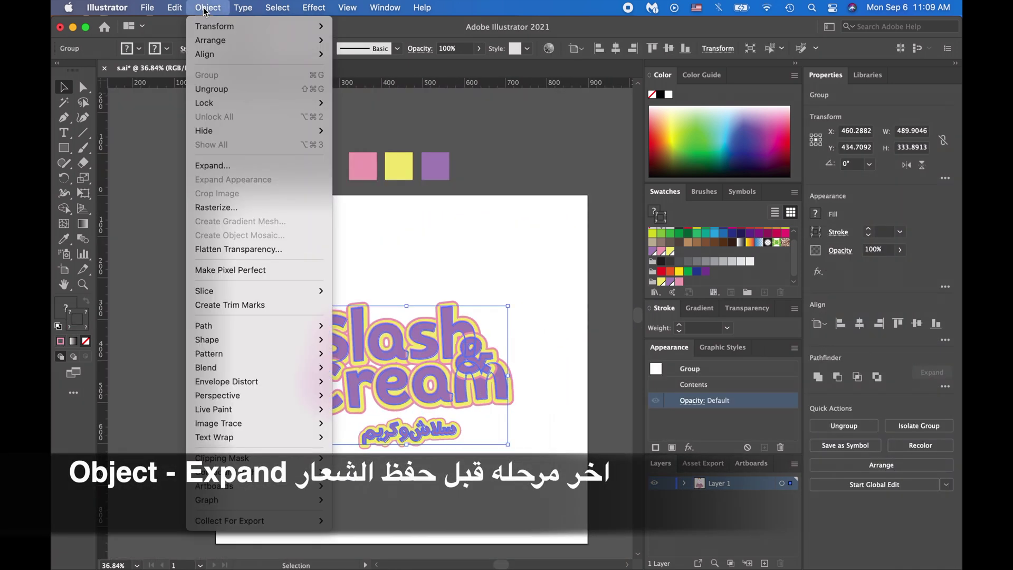
{"action": "left_click", "coordinate": [250, 164]}
{"action": "left_click", "coordinate": [387, 379]}
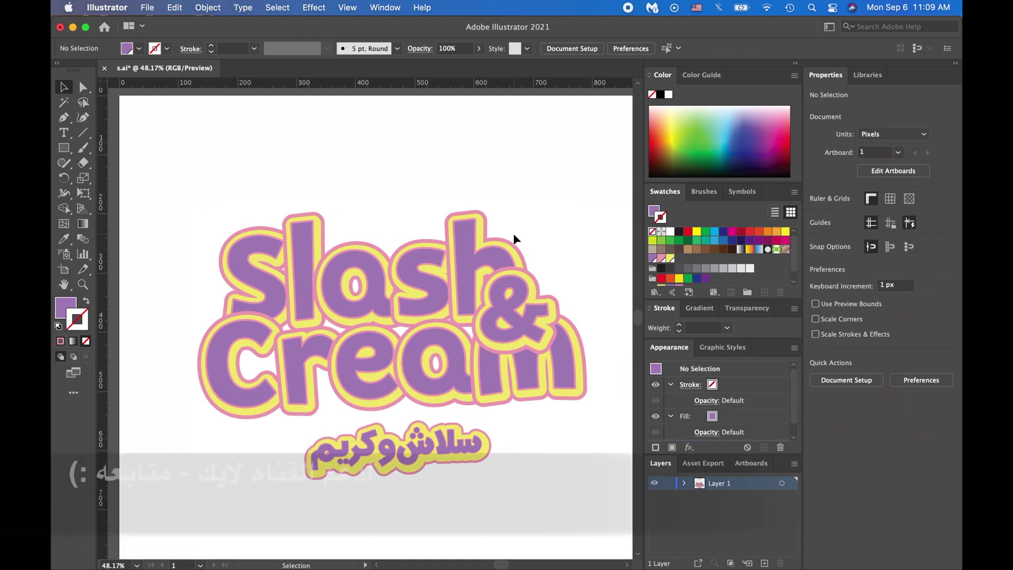